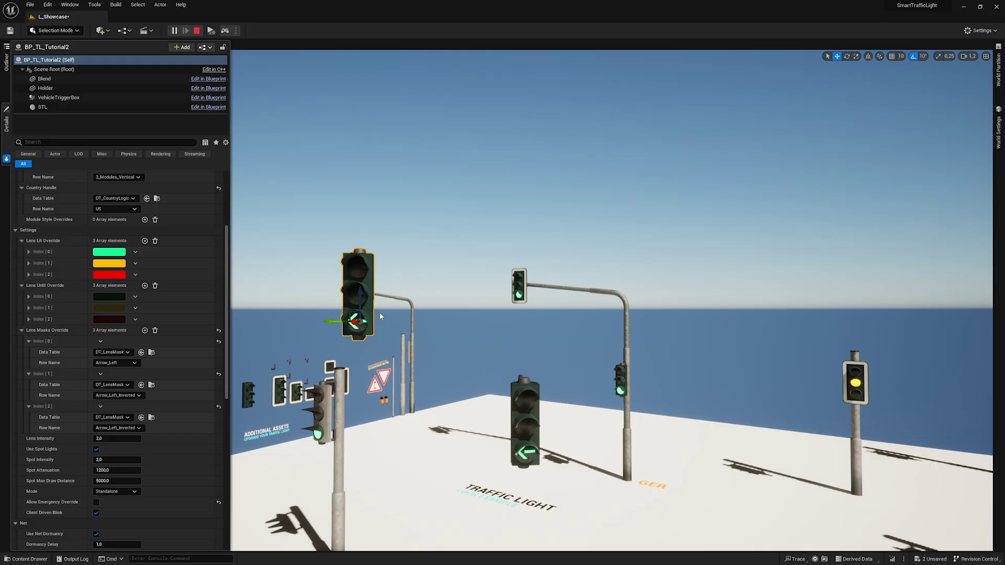
# Stop the simulation and delete the traffic light standing on the floor beside the TRAFFIC LIGHT label.
pyautogui.press('Escape')
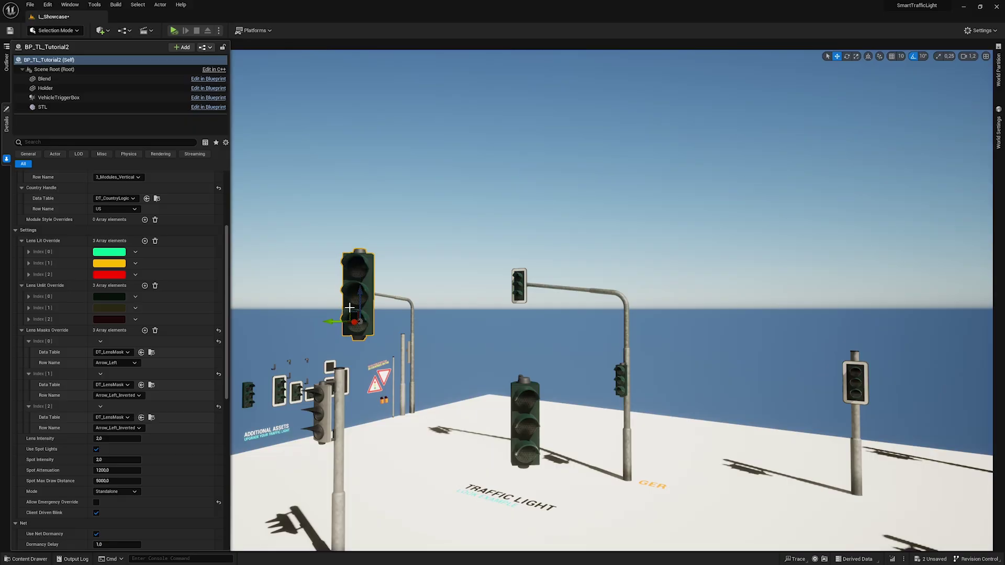
pyautogui.press('s')
pyautogui.moveTo(350, 308); pyautogui.dragTo(339, 308, button='right')
pyautogui.click(558, 401)
pyautogui.press('Delete')
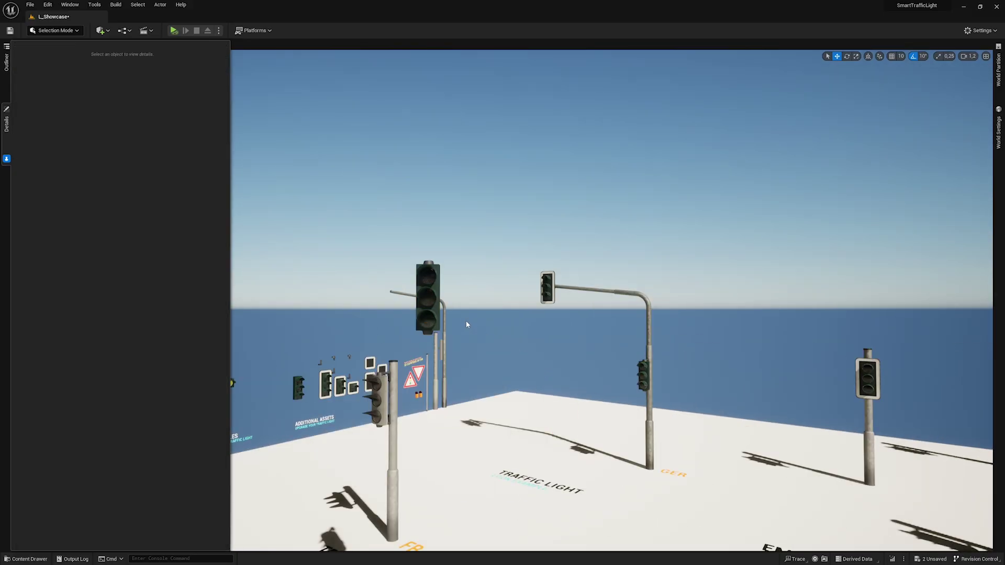
# Drop the floating BP_TL_Tutorial2 traffic light onto the surface below and focus the view on it.
pyautogui.click(440, 289)
pyautogui.press('End')
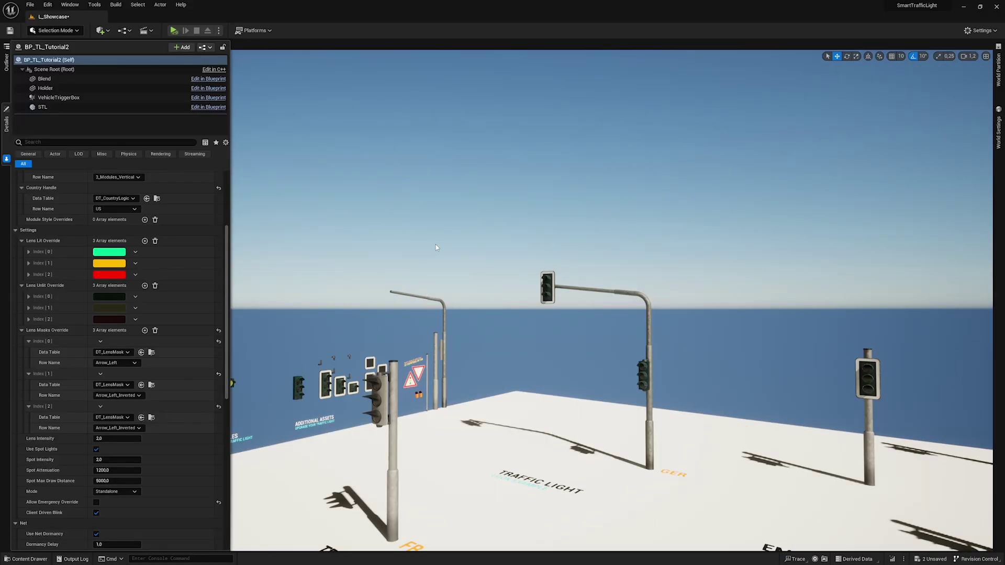
pyautogui.press('f')
pyautogui.scroll(5, 436, 244)
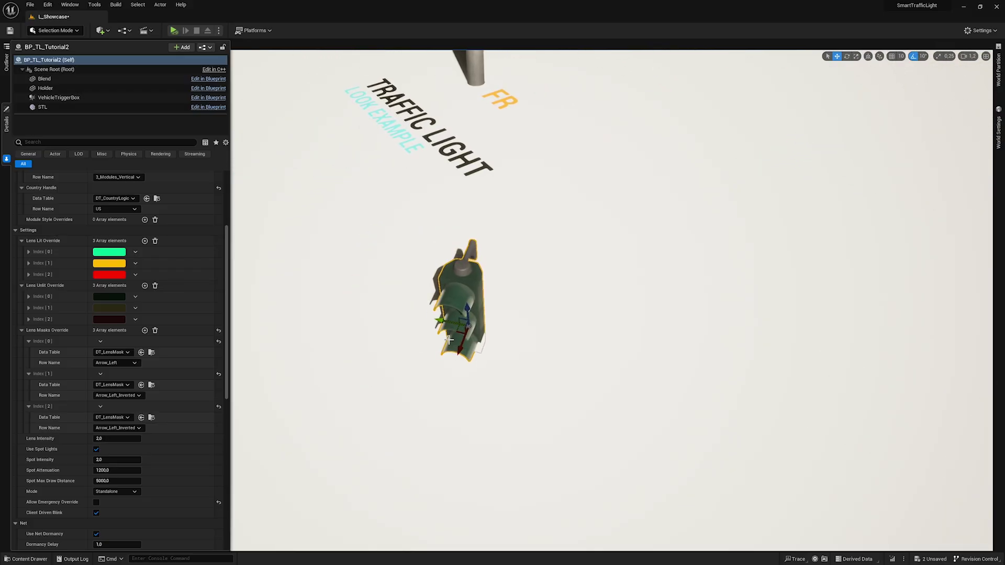
pyautogui.scroll(-10, 612, 300)
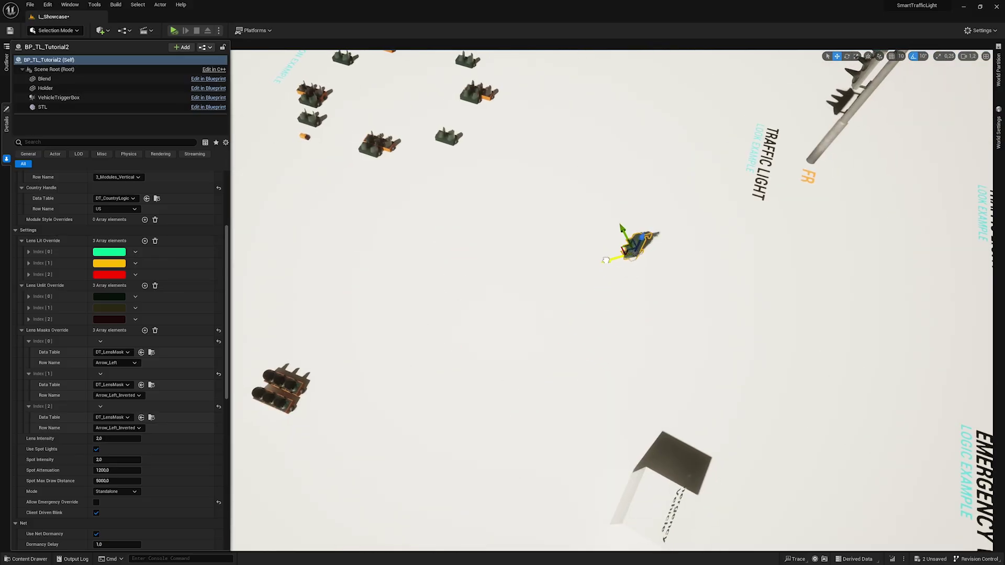
# Rotate the traffic light about its vertical axis on the open floor area so its lenses face the view.
pyautogui.moveTo(611, 300); pyautogui.dragTo(636, 309, button='right')
pyautogui.press('w')
pyautogui.press('w')
pyautogui.press('e')
pyautogui.moveTo(648, 348); pyautogui.dragTo(565, 343)
pyautogui.press('w')
pyautogui.moveTo(564, 343)
pyautogui.mouseDown(button='right')
pyautogui.moveTo(702, 435)
pyautogui.moveTo(471, 351)
pyautogui.moveTo(565, 335)
pyautogui.mouseUp(button='right')
pyautogui.press('s')
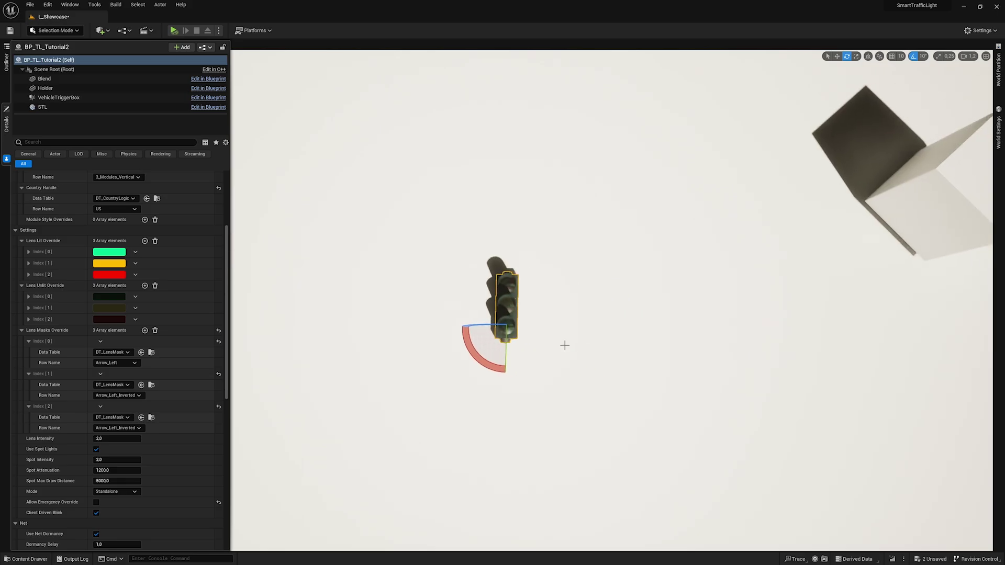
# Duplicate the traffic light and place the copy directly beside the original.
pyautogui.press('w')
pyautogui.moveTo(482, 326); pyautogui.dragTo(574, 379)
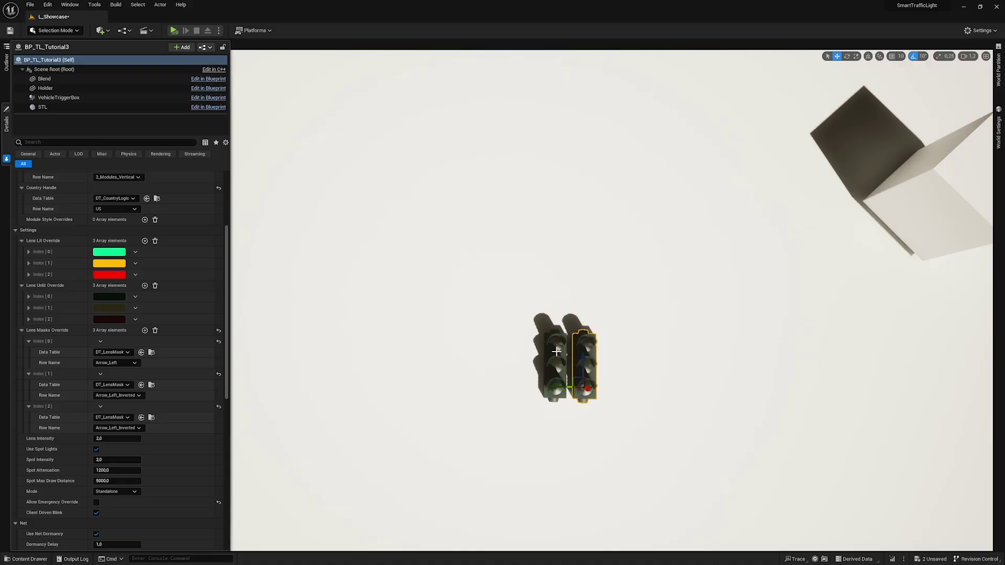
pyautogui.moveTo(569, 345); pyautogui.dragTo(608, 282, button='right')
# Simulate the level to watch both neighbouring traffic lights cycle, and stop the simulation.
pyautogui.hotkey('alt', 's')
pyautogui.press('w')
pyautogui.scroll(-2, 527, 345)
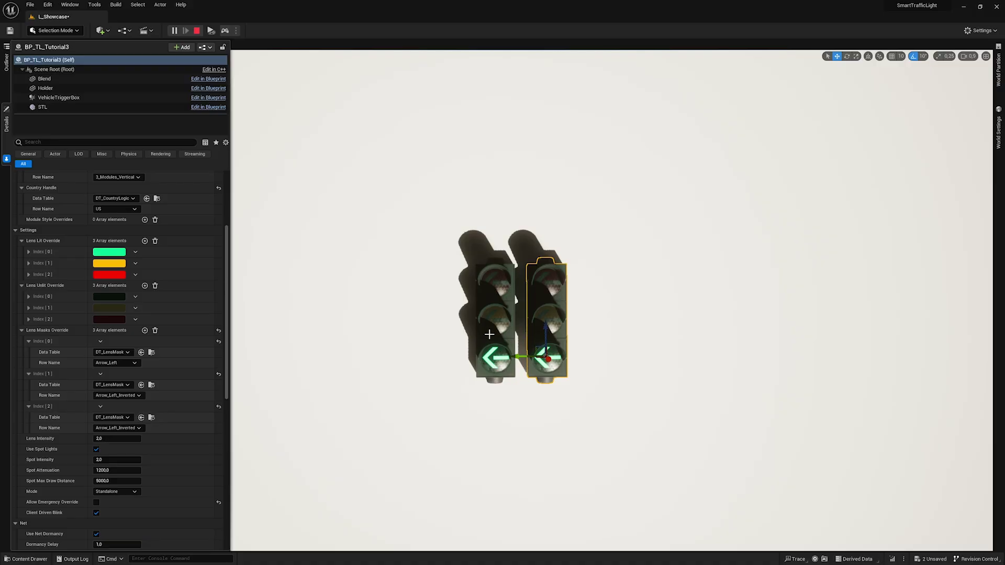
pyautogui.press('Escape')
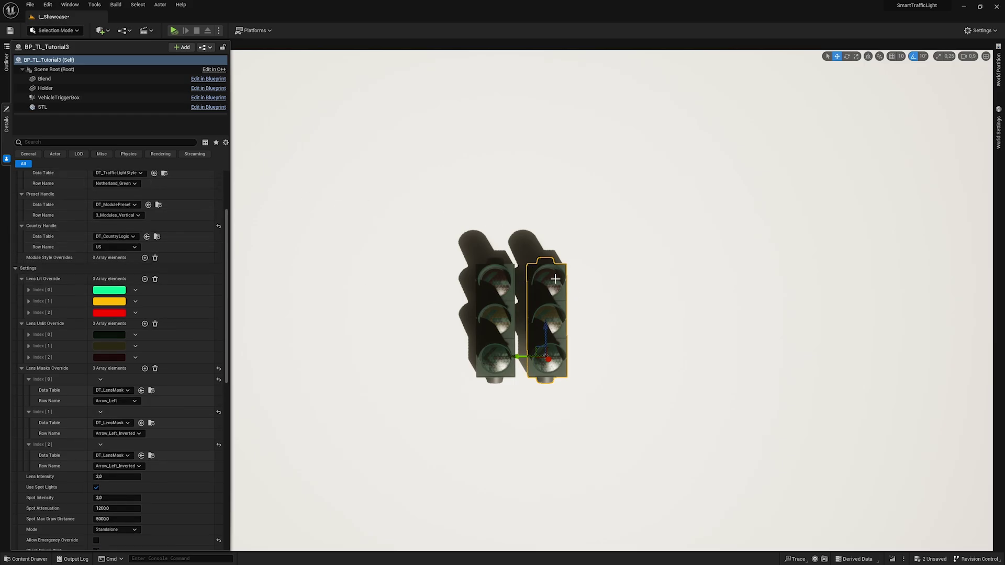
# Remove all Lens Masks Override elements from the duplicated traffic light and test its plain lenses in a short simulation.
pyautogui.scroll(-3, 33, 321)
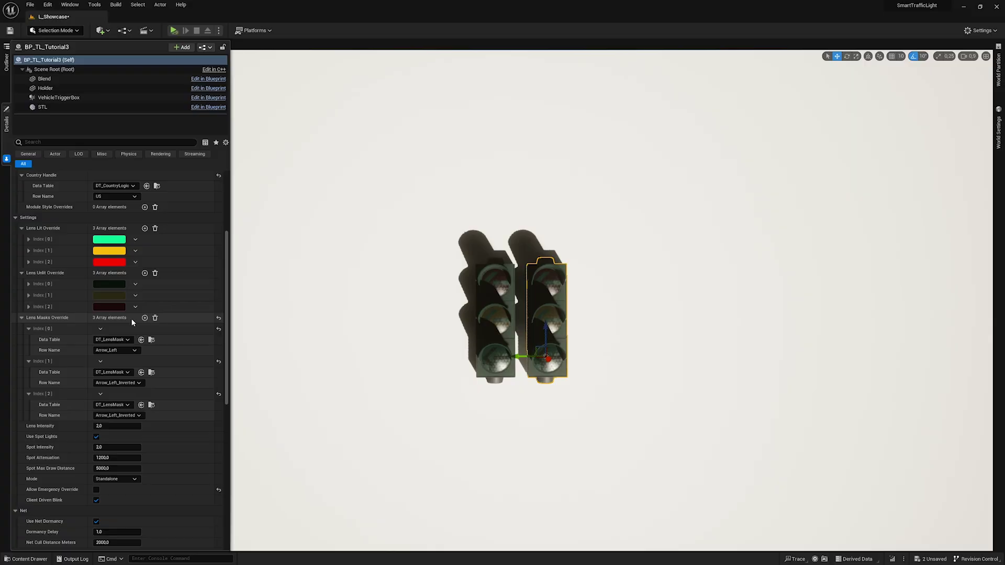
pyautogui.click(155, 318)
pyautogui.hotkey('alt', 's')
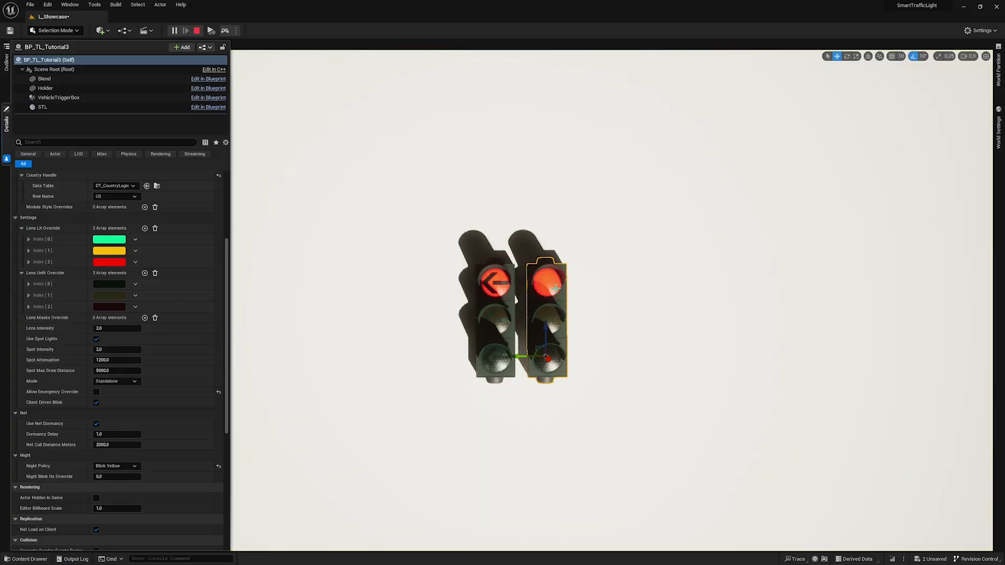
pyautogui.press('Escape')
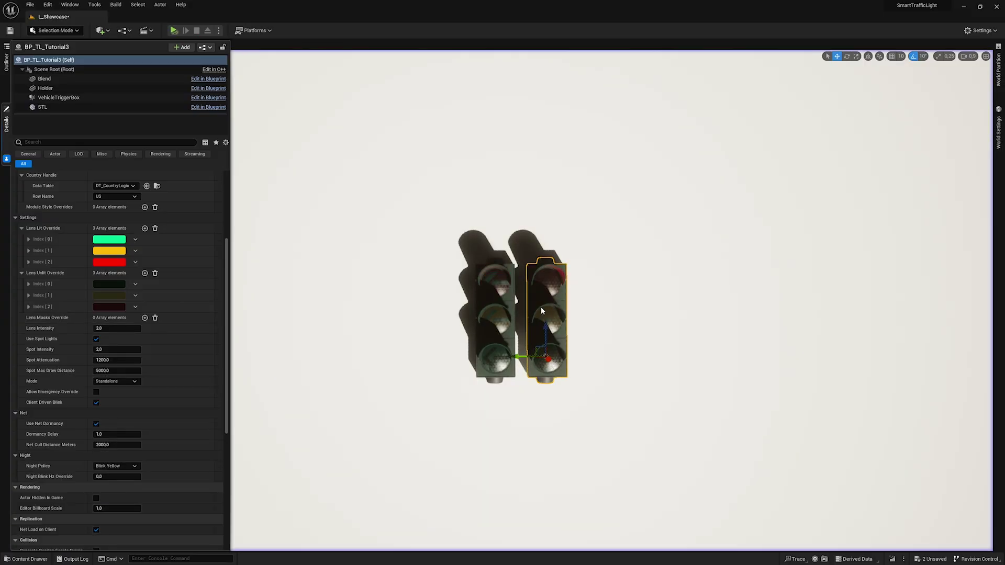
# Duplicate the maskless traffic light with a quarter turn and move the copy to the right side of the intersection.
pyautogui.press('e')
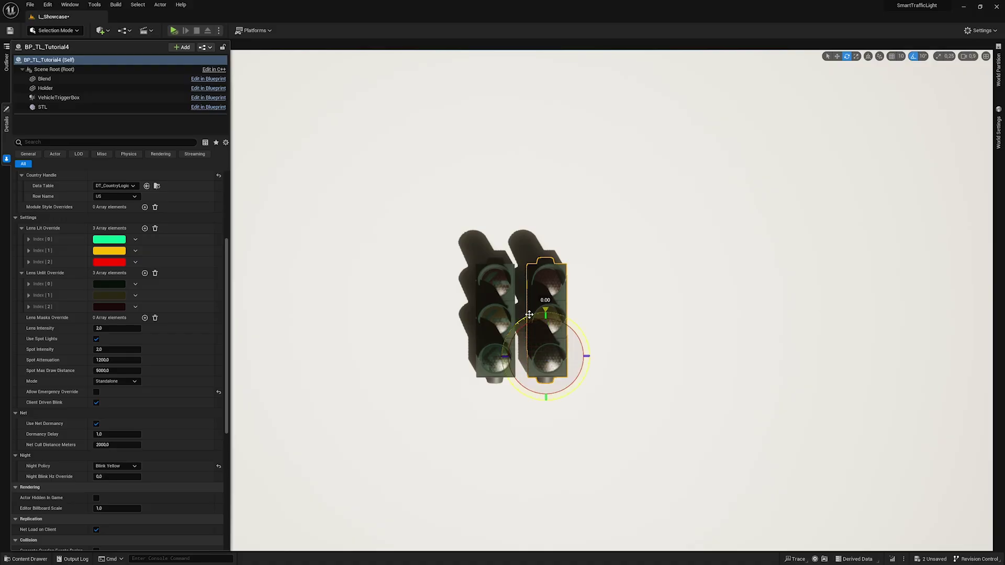
pyautogui.moveTo(583, 355); pyautogui.dragTo(585, 404)
pyautogui.moveTo(559, 289); pyautogui.dragTo(588, 277, button='right')
pyautogui.press('w')
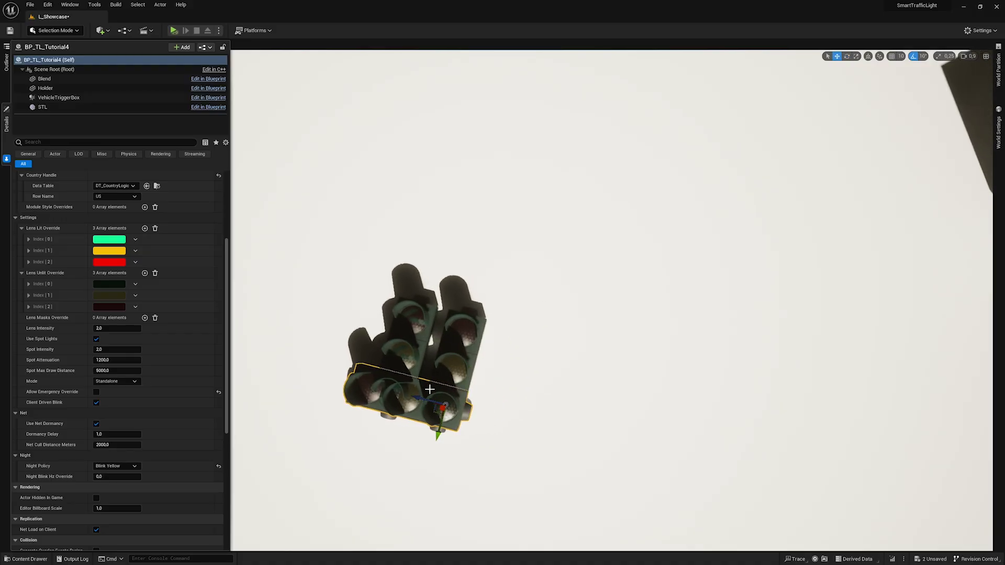
pyautogui.moveTo(434, 414); pyautogui.dragTo(631, 271)
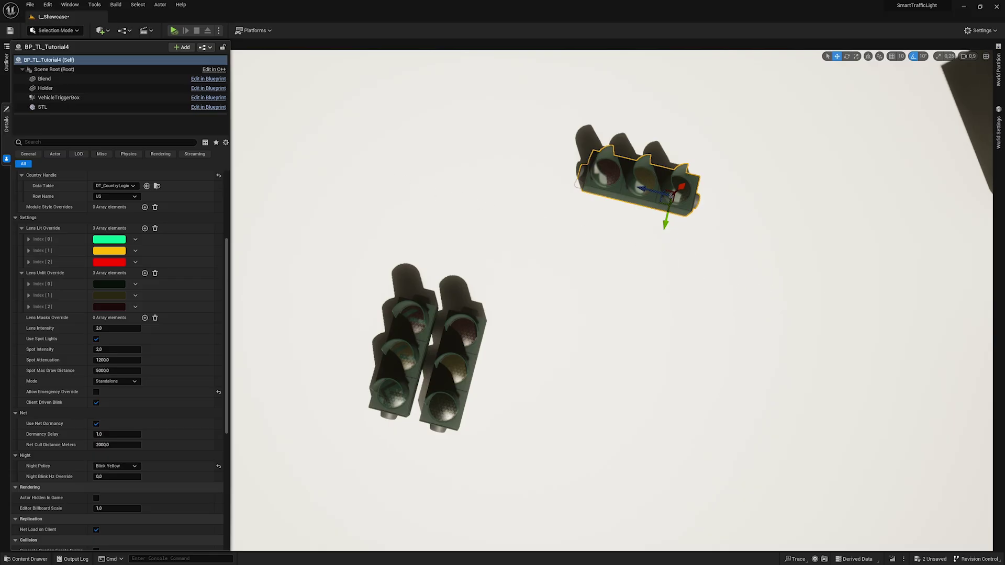
# Duplicate the right-side traffic light with a half turn and place the copy opposite it on the intersection's left side.
pyautogui.moveTo(539, 246); pyautogui.dragTo(568, 247, button='right')
pyautogui.press('e')
pyautogui.keyDown('alt'); pyautogui.moveTo(673, 218); pyautogui.dragTo(566, 215); pyautogui.keyUp('alt')
pyautogui.press('w')
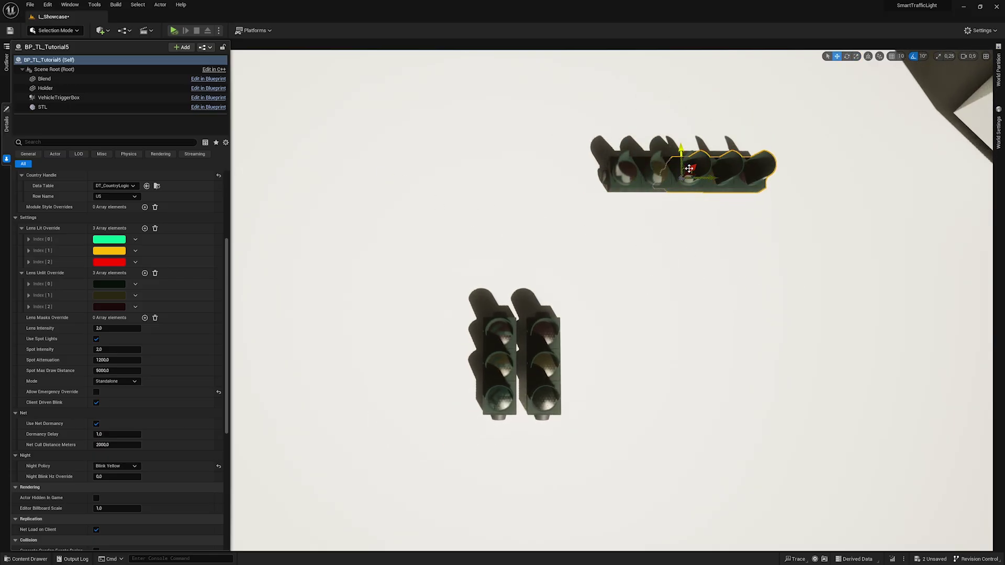
pyautogui.moveTo(690, 169); pyautogui.dragTo(323, 261)
# Duplicate the left-side traffic light with a quarter turn and place the copy at the far side, opposite the front pair.
pyautogui.moveTo(322, 260); pyautogui.dragTo(304, 260, button='right')
pyautogui.press('s')
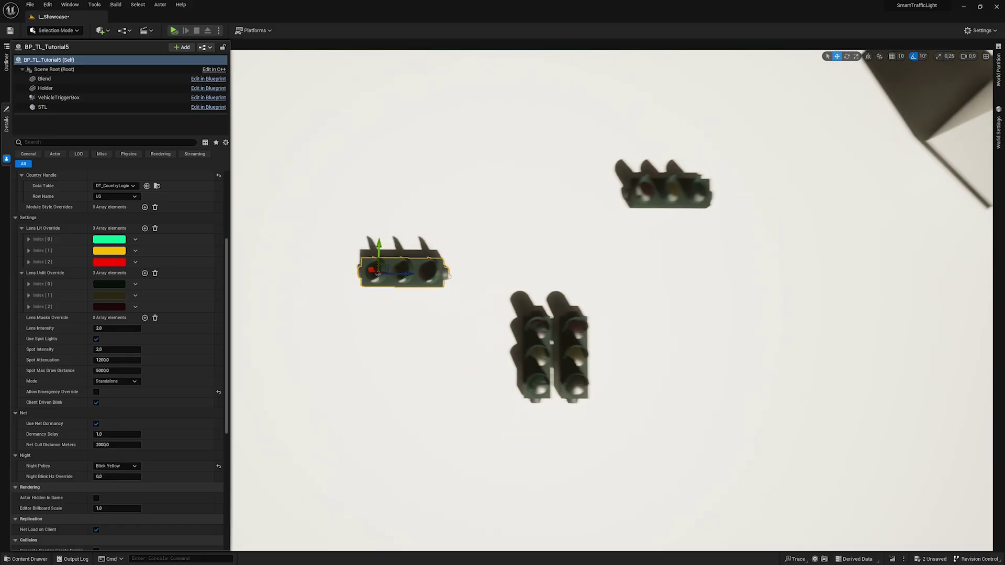
pyautogui.moveTo(576, 308); pyautogui.dragTo(575, 267, button='right')
pyautogui.moveTo(477, 223); pyautogui.dragTo(576, 199, button='right')
pyautogui.press('w')
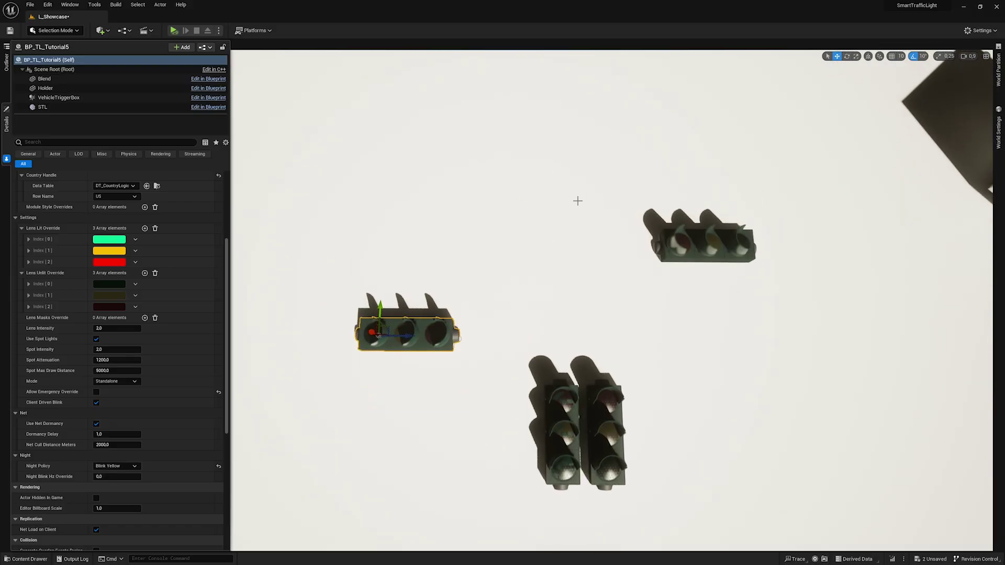
pyautogui.press('e')
pyautogui.keyDown('alt'); pyautogui.moveTo(415, 359); pyautogui.dragTo(512, 135); pyautogui.keyUp('alt')
pyautogui.press('w')
pyautogui.moveTo(565, 392); pyautogui.dragTo(569, 392, button='right')
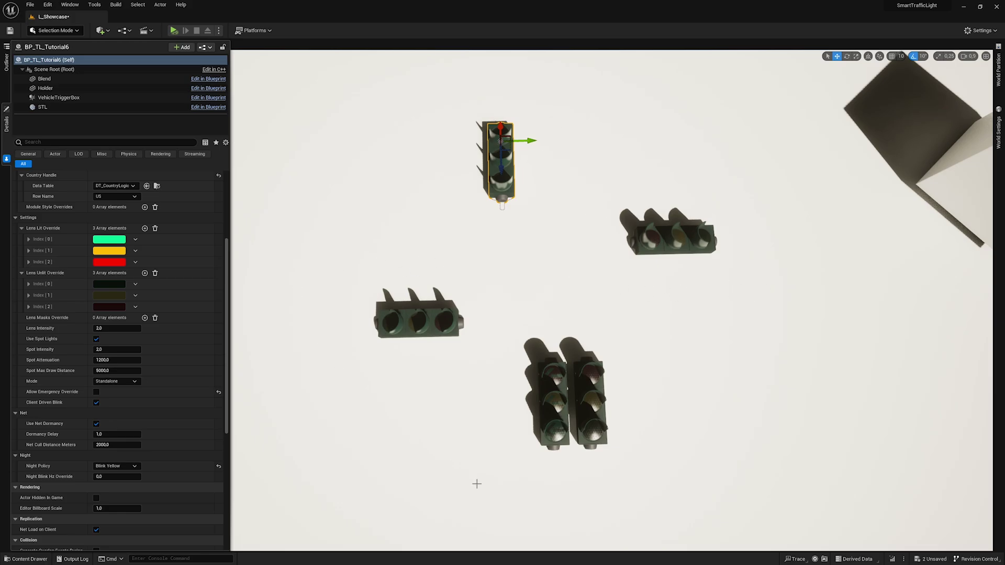
# Simulate the level twice to check how the five traffic lights switch together, stopping after each run.
pyautogui.hotkey('alt', 's')
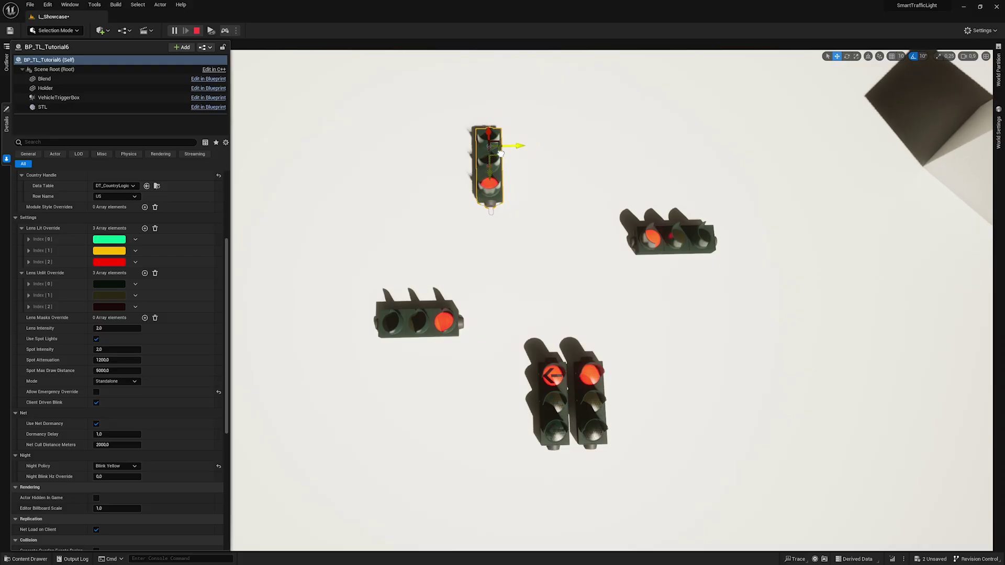
pyautogui.press('Escape')
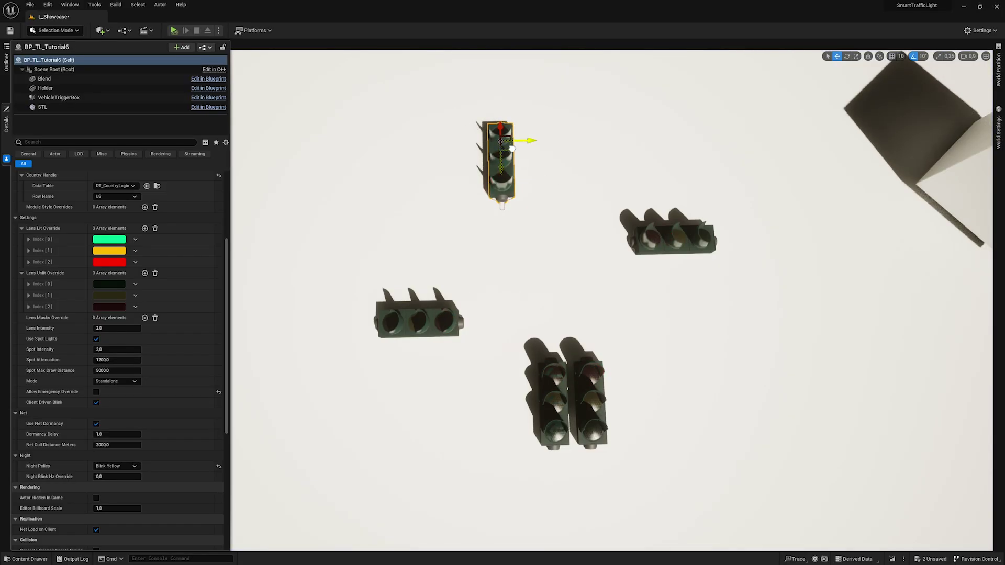
pyautogui.hotkey('alt', 's')
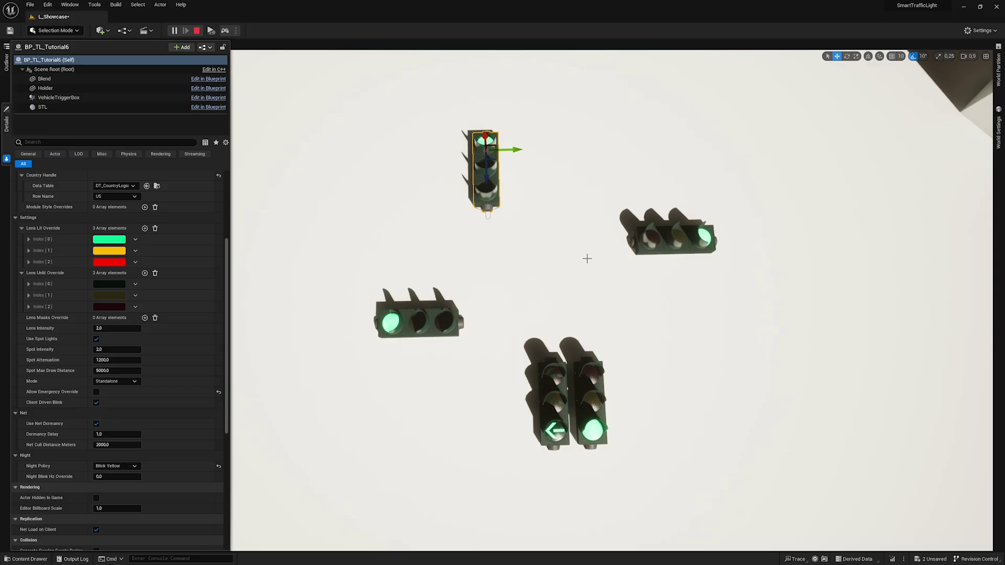
pyautogui.press('Escape')
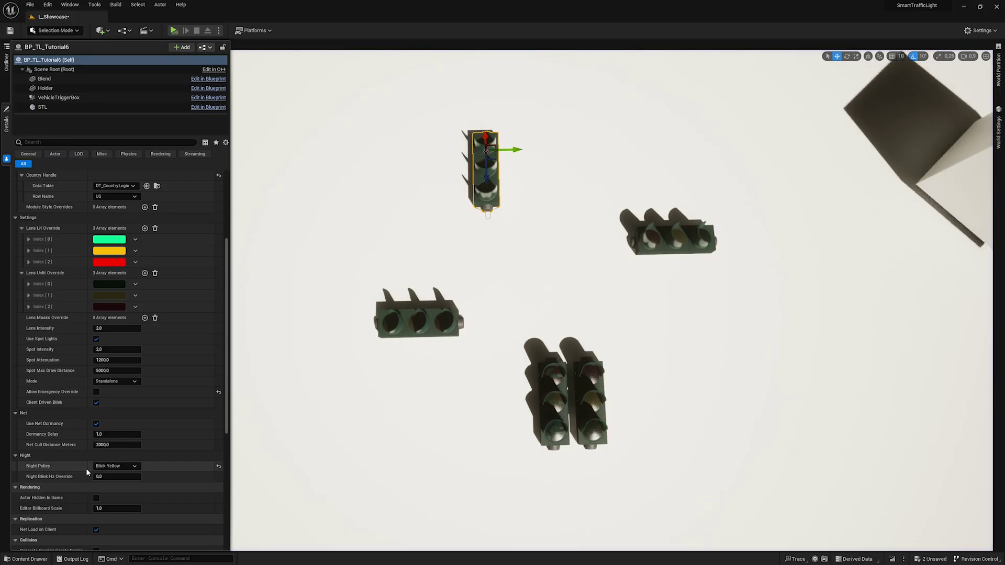
# Place the BP_IntersectionManager blueprint from the Blueprints folder in the centre of the intersection.
pyautogui.click(29, 559)
pyautogui.click(264, 332)
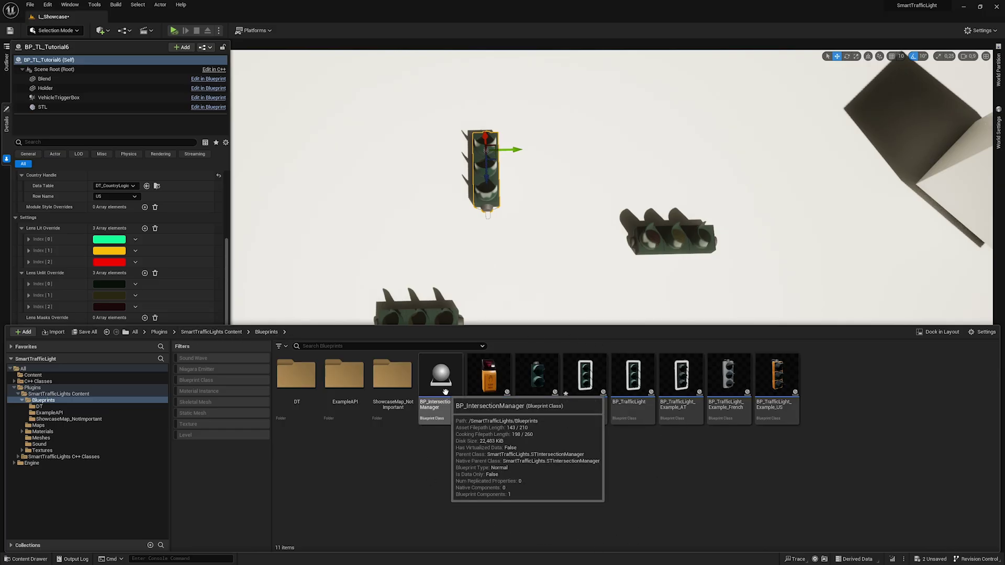
pyautogui.click(437, 403)
pyautogui.moveTo(436, 403); pyautogui.dragTo(540, 259)
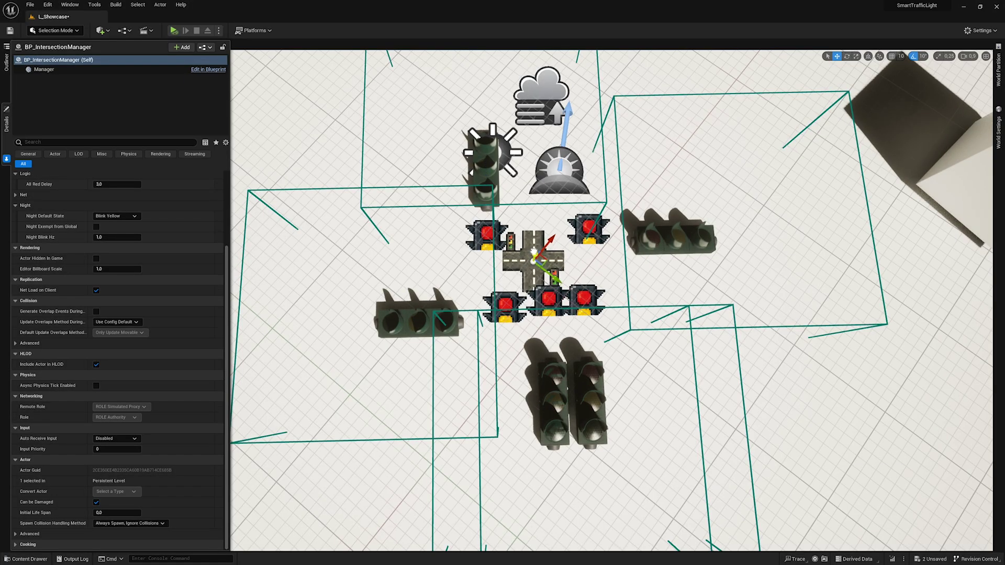
# Assign the placed BP_IntersectionManager as the Intersection Manager of all five traffic lights.
pyautogui.click(563, 369)
pyautogui.keyDown('ctrl'); pyautogui.click(587, 400); pyautogui.keyUp('ctrl')
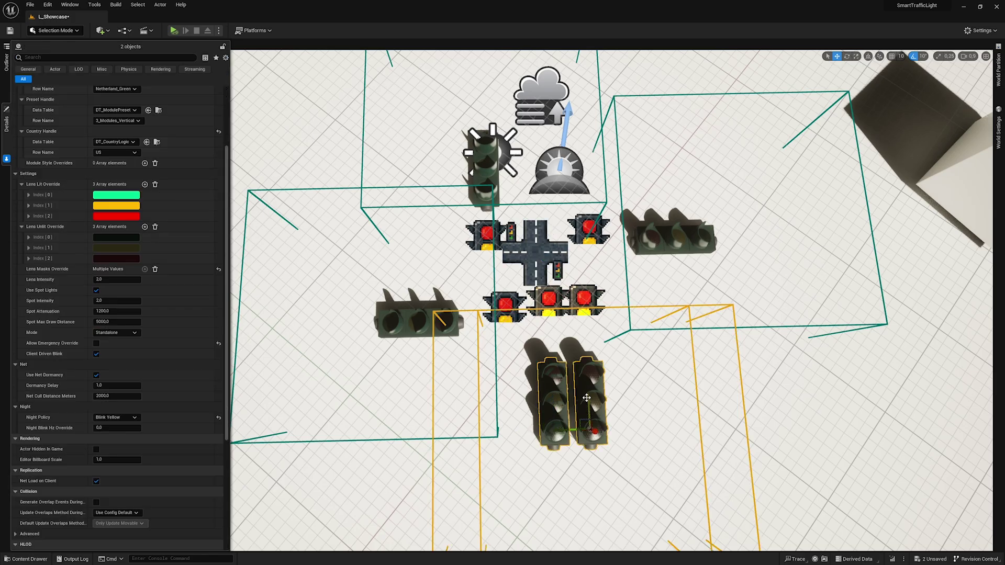
pyautogui.keyDown('ctrl'); pyautogui.click(666, 236); pyautogui.keyUp('ctrl')
pyautogui.keyDown('ctrl'); pyautogui.click(493, 176); pyautogui.keyUp('ctrl')
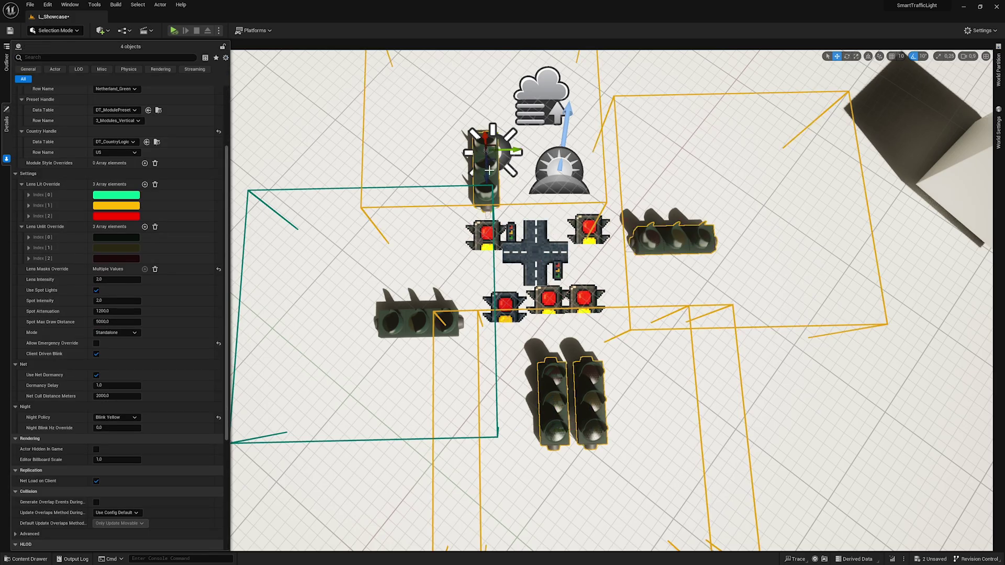
pyautogui.keyDown('ctrl'); pyautogui.click(407, 323); pyautogui.keyUp('ctrl')
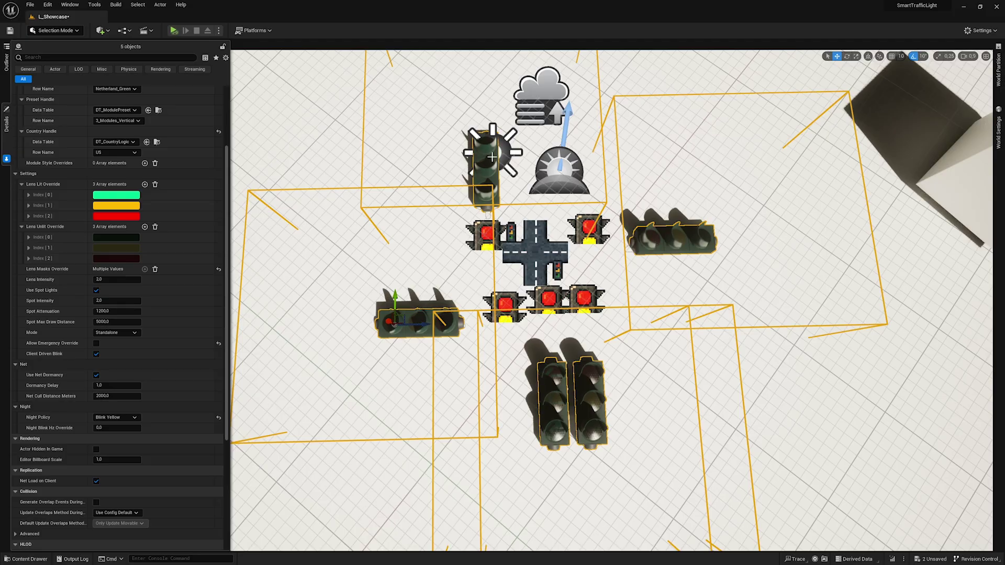
pyautogui.scroll(5, 126, 212)
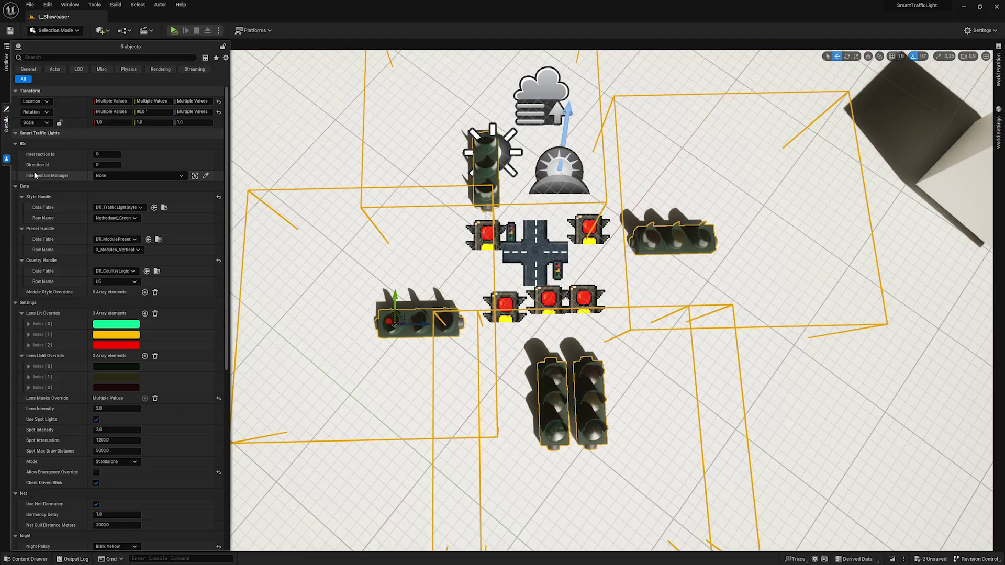
pyautogui.click(207, 177)
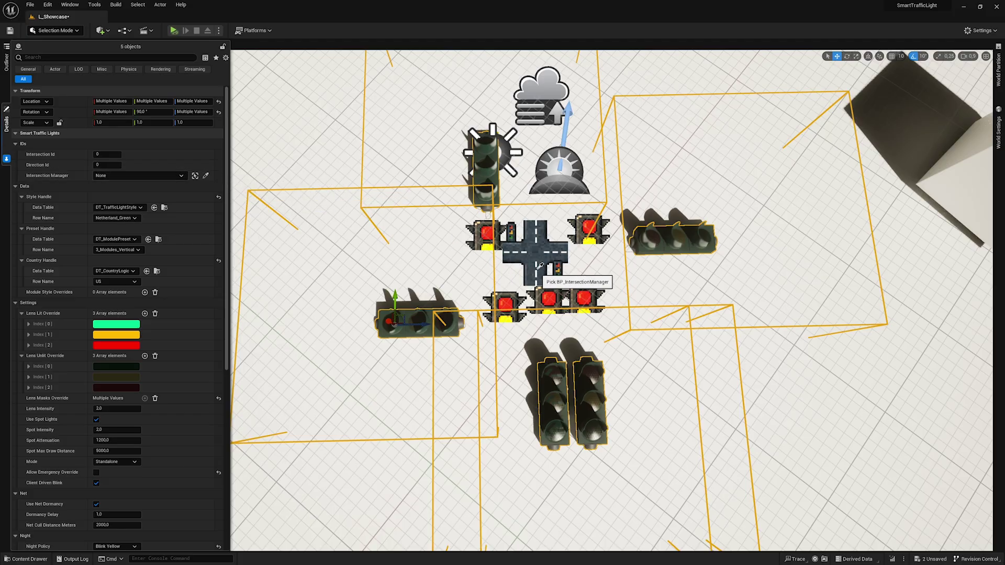
pyautogui.click(545, 244)
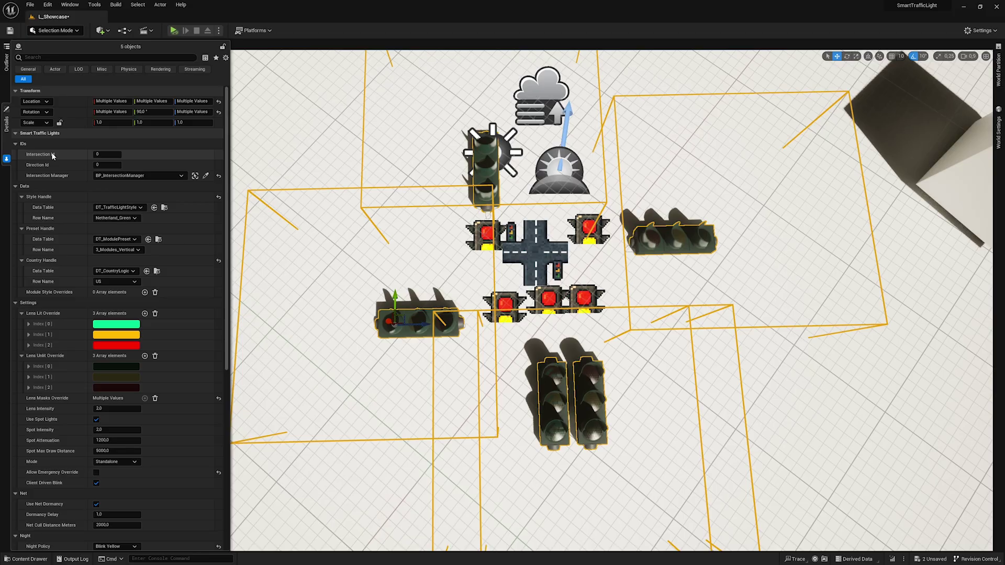
# Set the Intersection Id to 1 for the left and right traffic lights together.
pyautogui.click(408, 318)
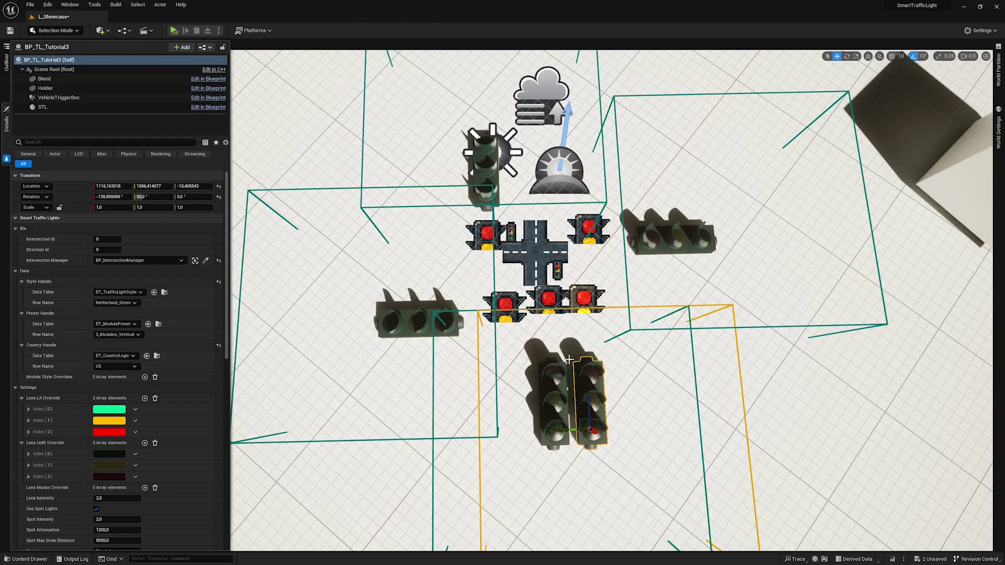
pyautogui.keyDown('ctrl'); pyautogui.click(703, 240); pyautogui.keyUp('ctrl')
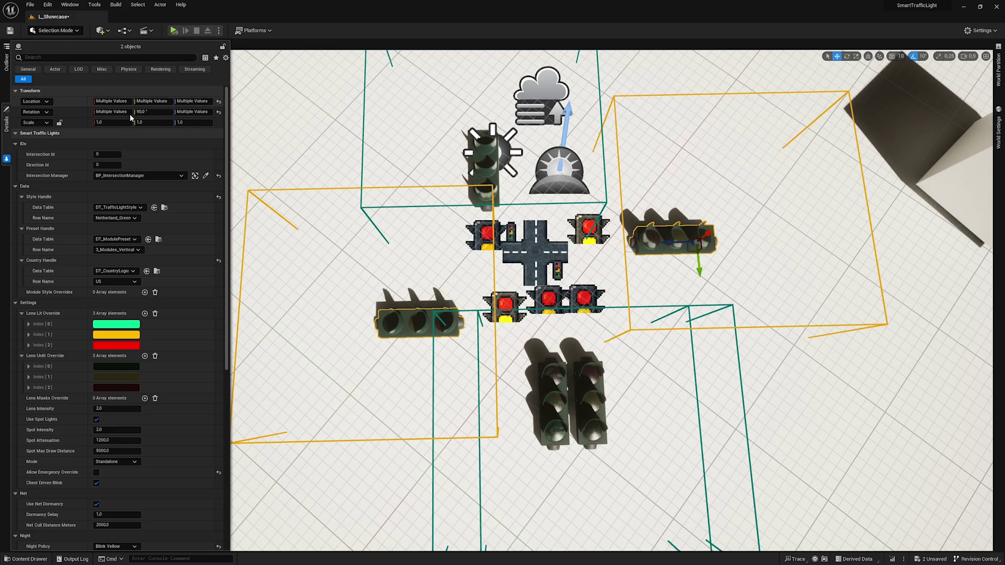
pyautogui.click(108, 155)
pyautogui.write('1')
pyautogui.press('Return')
# Select the upper traffic light and the right light of the lower pair together to check their Intersection Id.
pyautogui.click(479, 154)
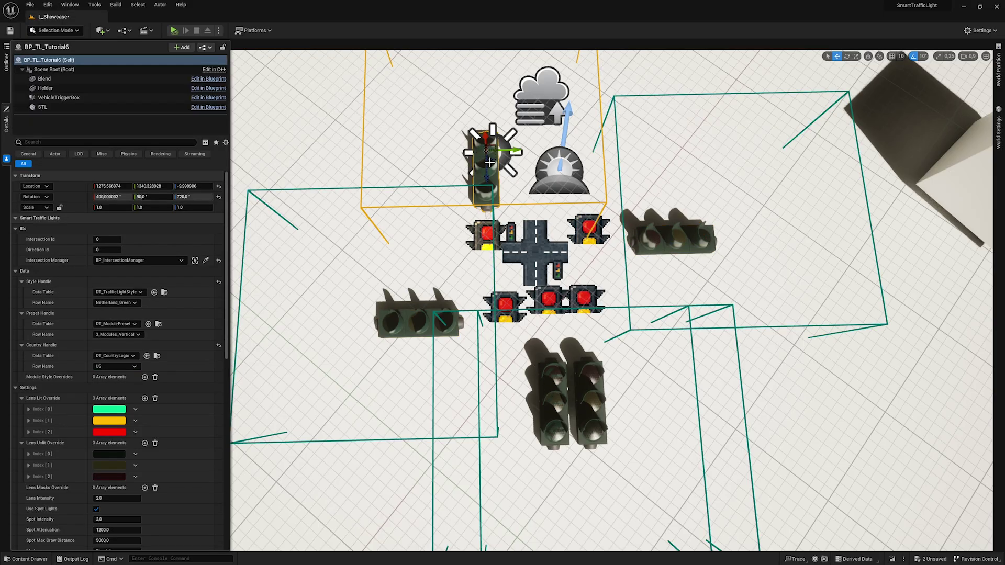
pyautogui.click(600, 411)
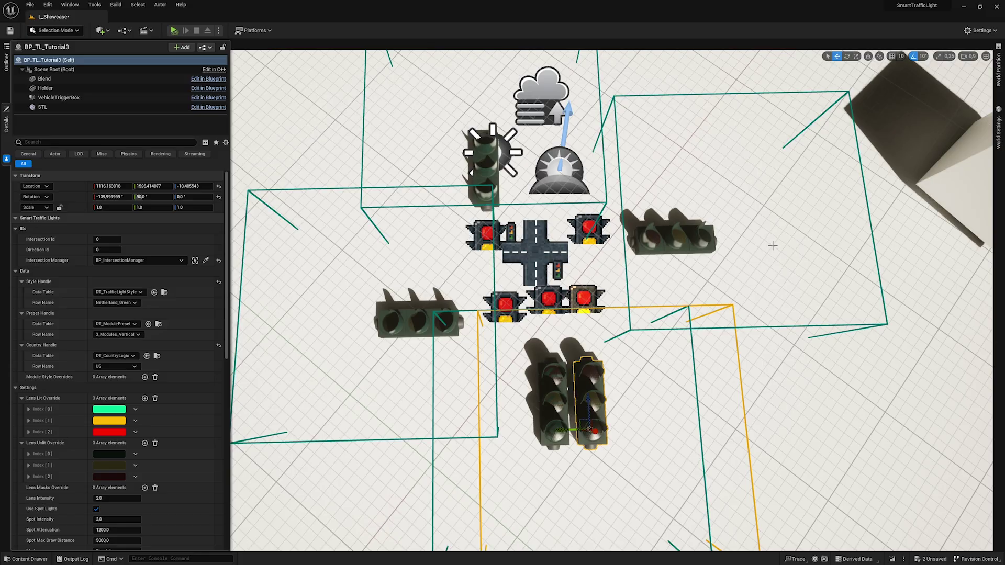
pyautogui.click(470, 154)
pyautogui.keyDown('ctrl'); pyautogui.click(594, 388); pyautogui.keyUp('ctrl')
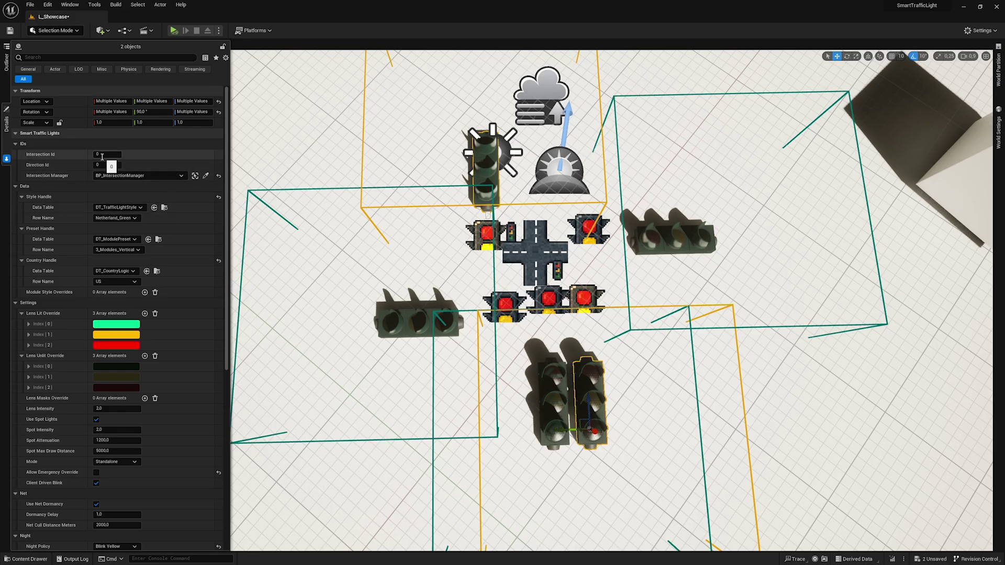
# Set the Intersection Id to 2 for the left light of the lower pair.
pyautogui.click(550, 388)
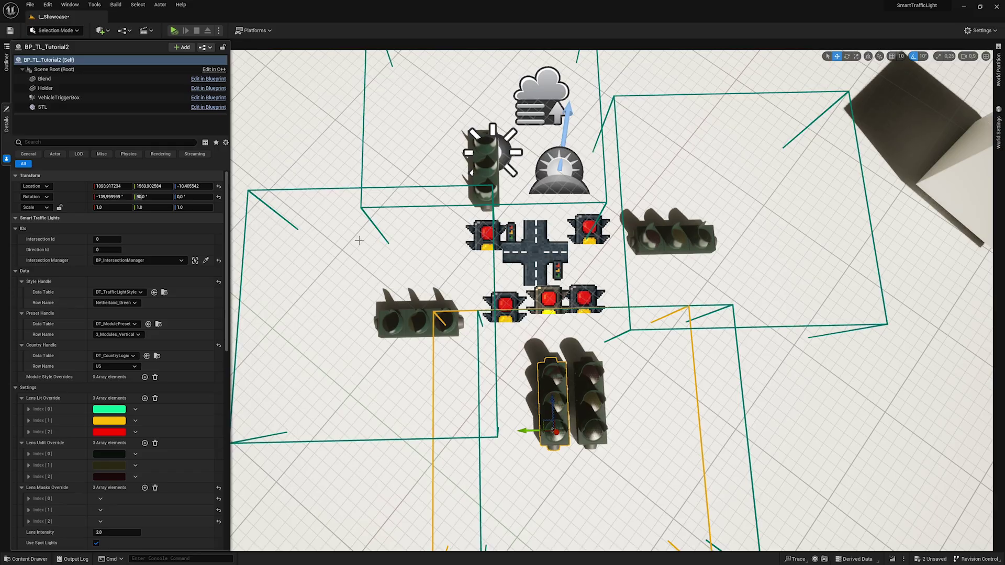
pyautogui.click(111, 240)
pyautogui.write('2')
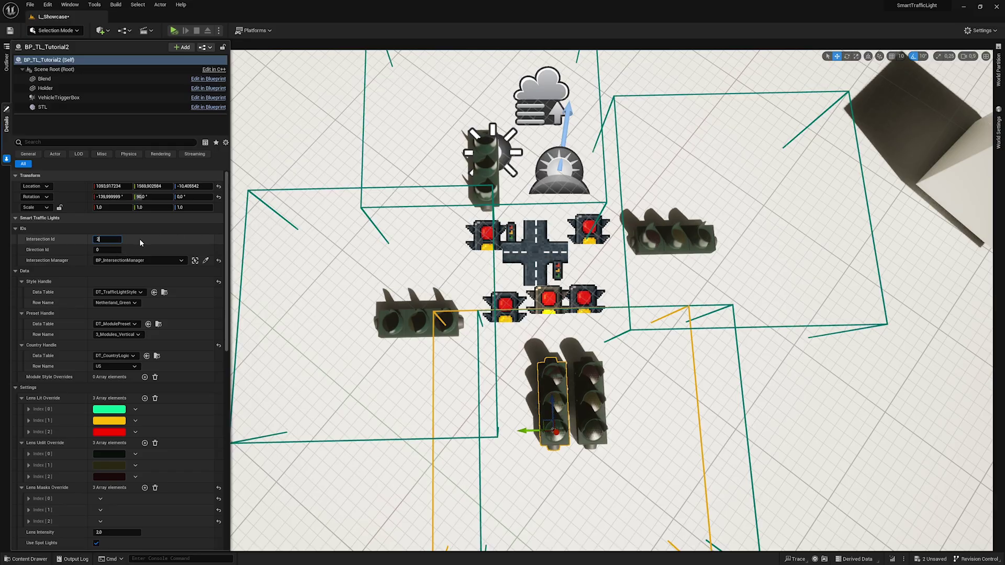
pyautogui.press('Return')
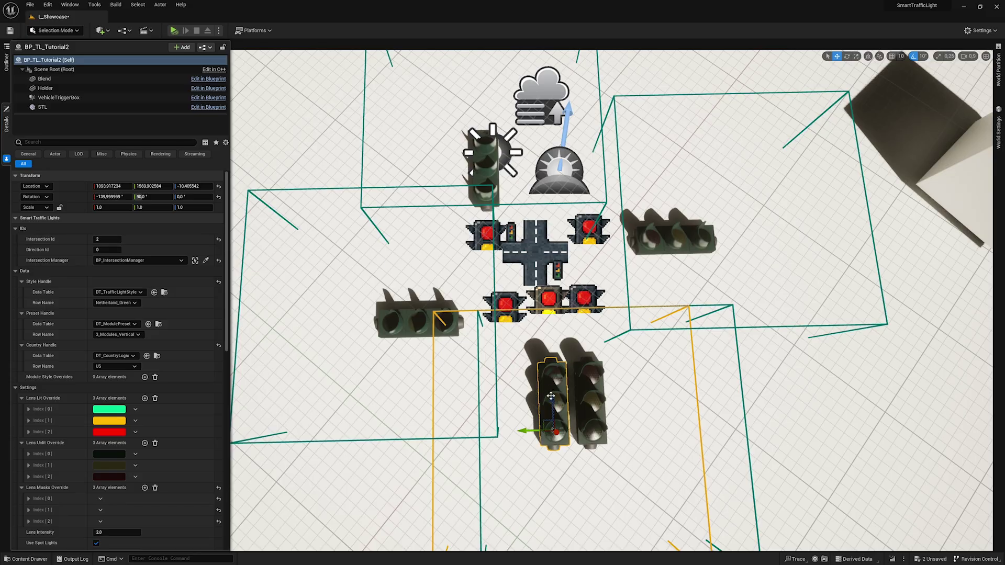
# Check the Intersection Id of the right, left and upper traffic lights one by one.
pyautogui.click(675, 233)
pyautogui.click(393, 324)
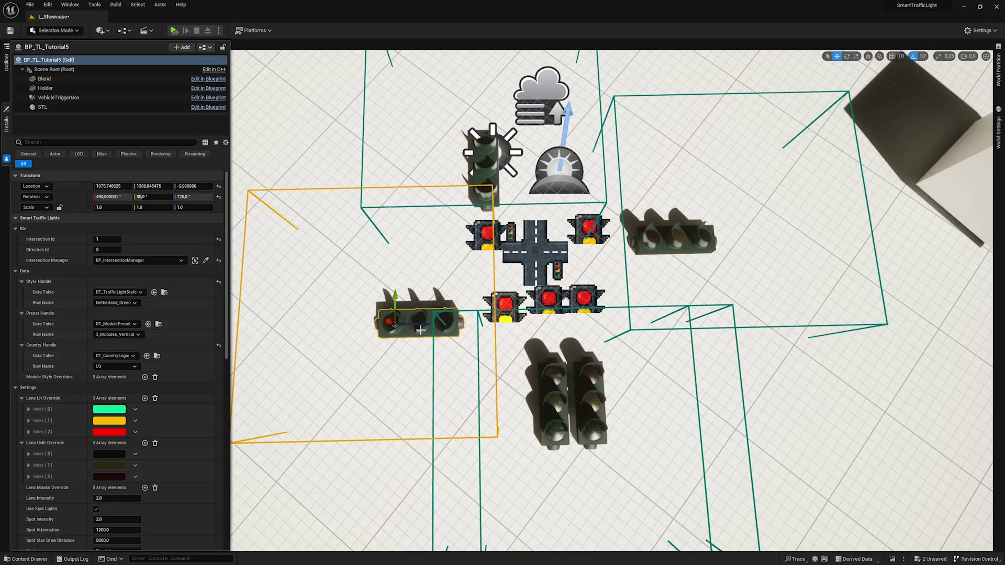
pyautogui.click(497, 155)
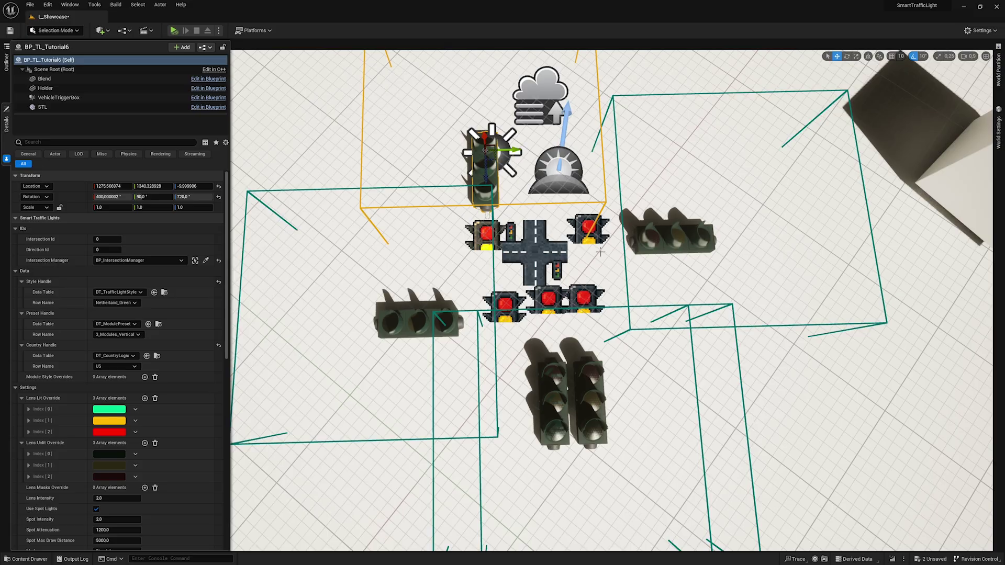
# Review the available Cycle Handle rows of the intersection manager at the centre and expand its Net settings.
pyautogui.click(540, 245)
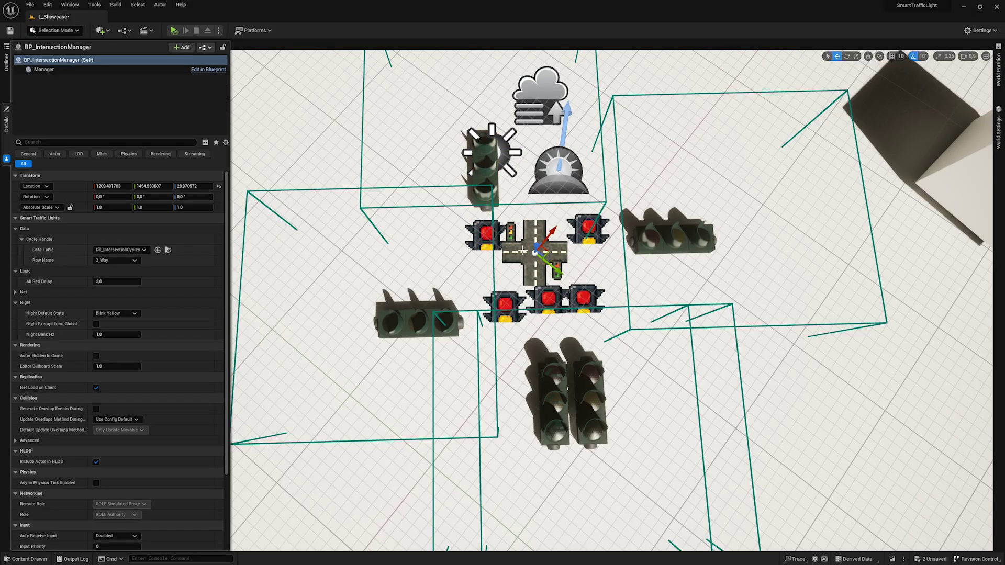
pyautogui.click(110, 261)
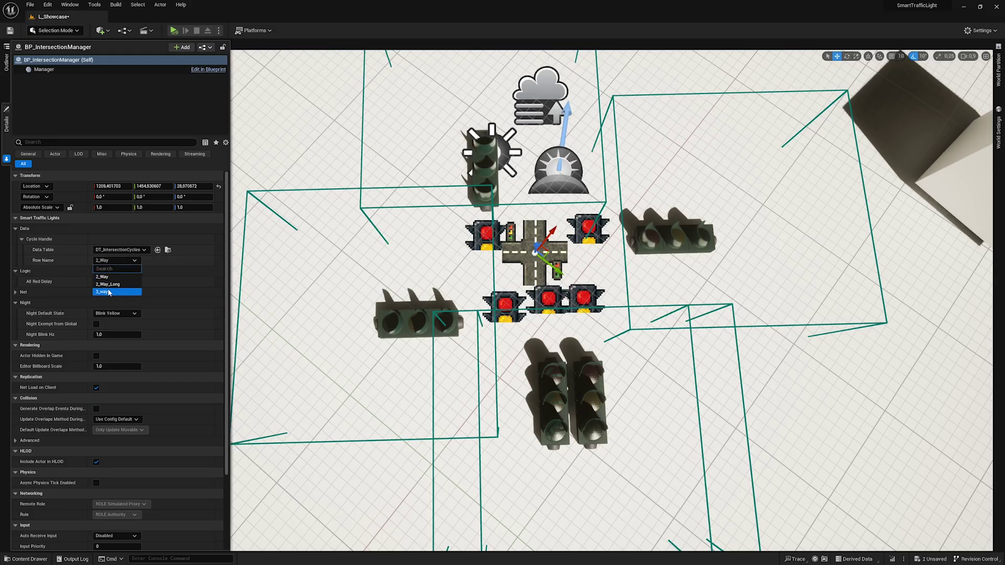
pyautogui.click(58, 254)
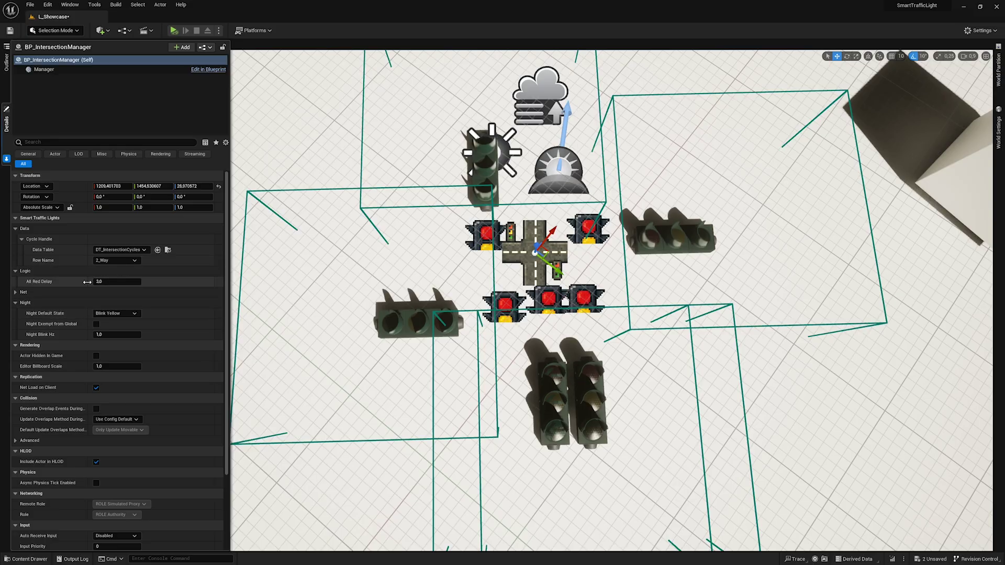
pyautogui.click(46, 292)
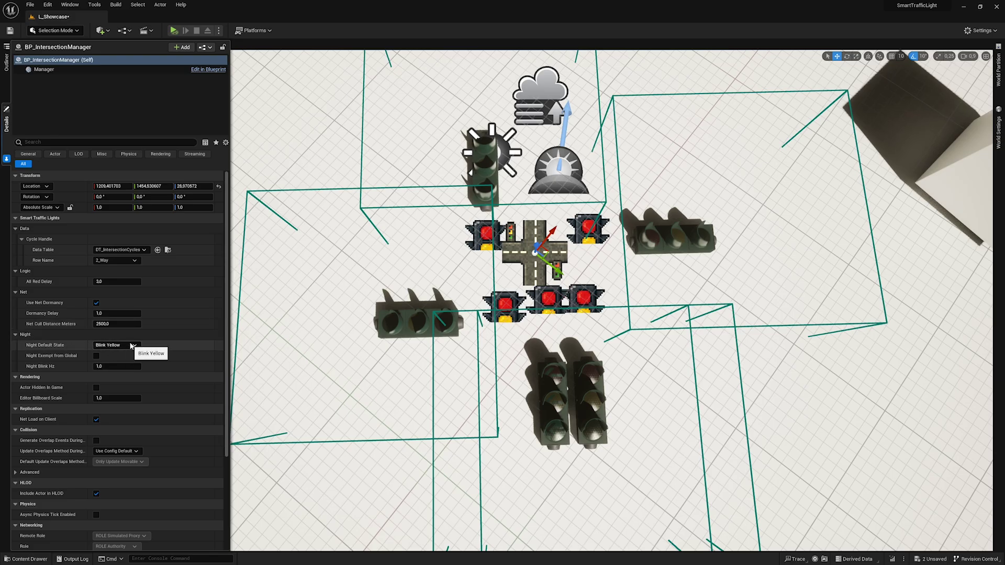
# Keep the intersection manager's Night Default State at Blink Yellow and enable Night Exempt from Global.
pyautogui.click(100, 345)
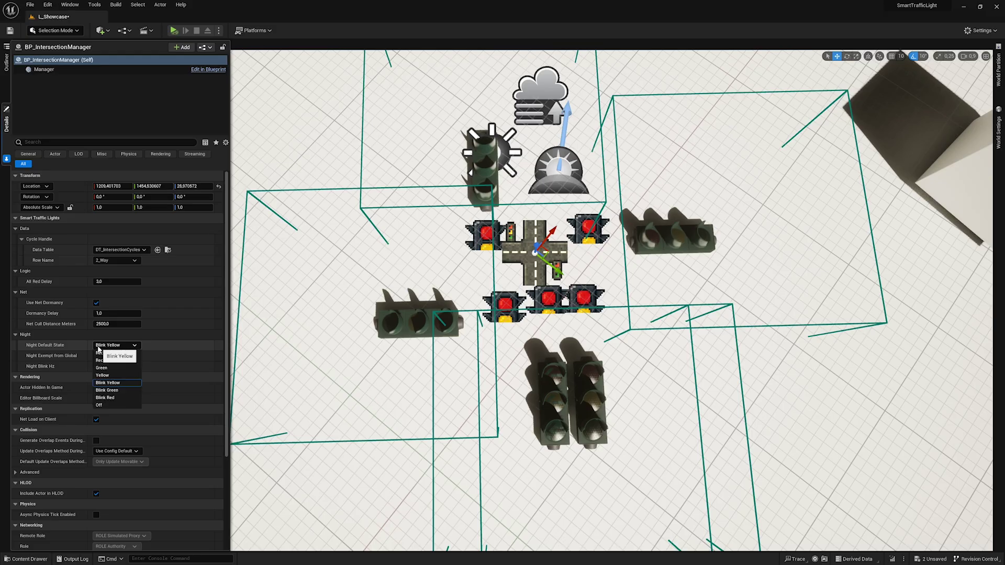
pyautogui.click(119, 386)
pyautogui.click(96, 356)
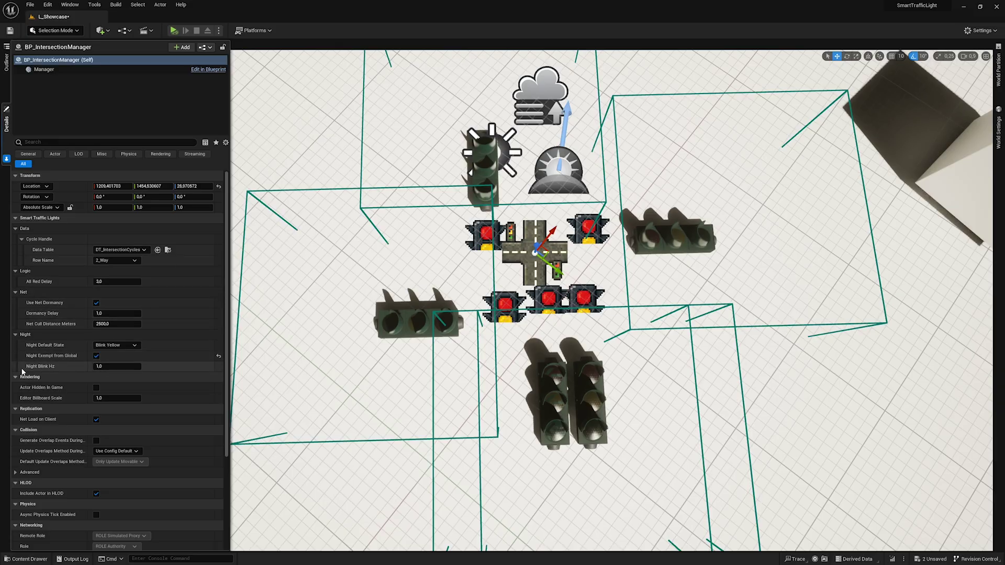
pyautogui.click(127, 366)
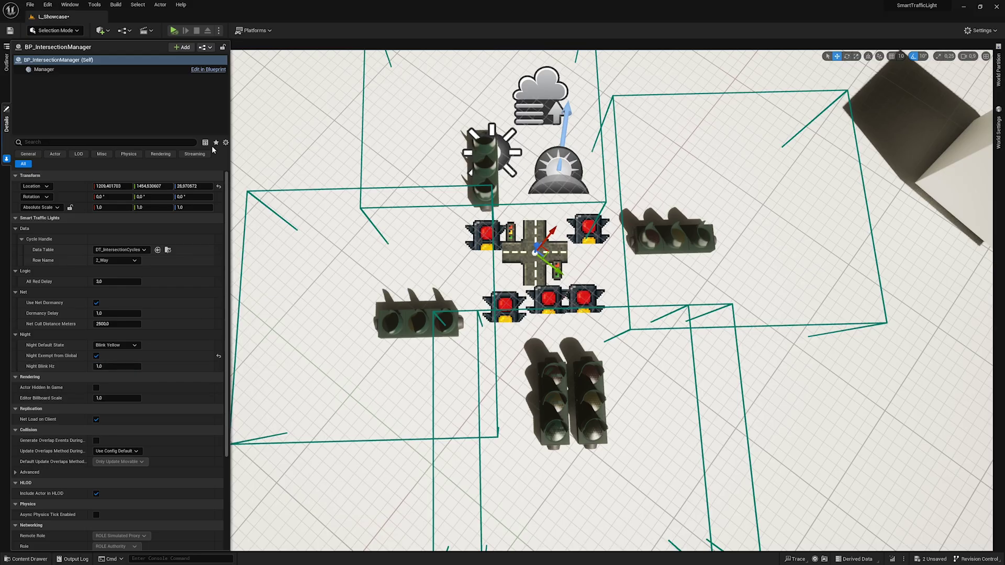
# Open the DT_IntersectionCycles data table from the manager's Cycle Handle and add a row named 3_Way_Tutorial.
pyautogui.click(168, 250)
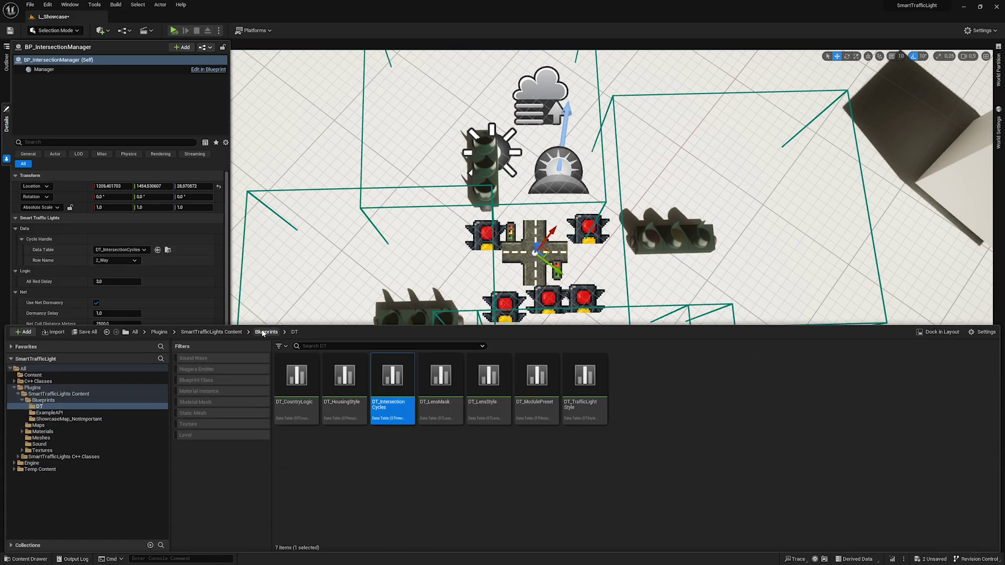
pyautogui.doubleClick(394, 404)
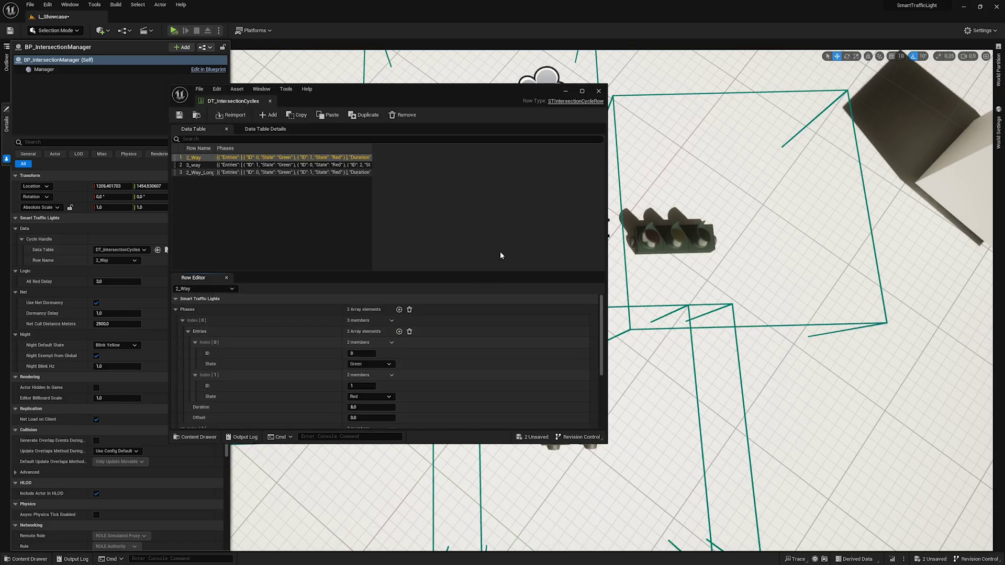
pyautogui.click(268, 114)
pyautogui.doubleClick(193, 181)
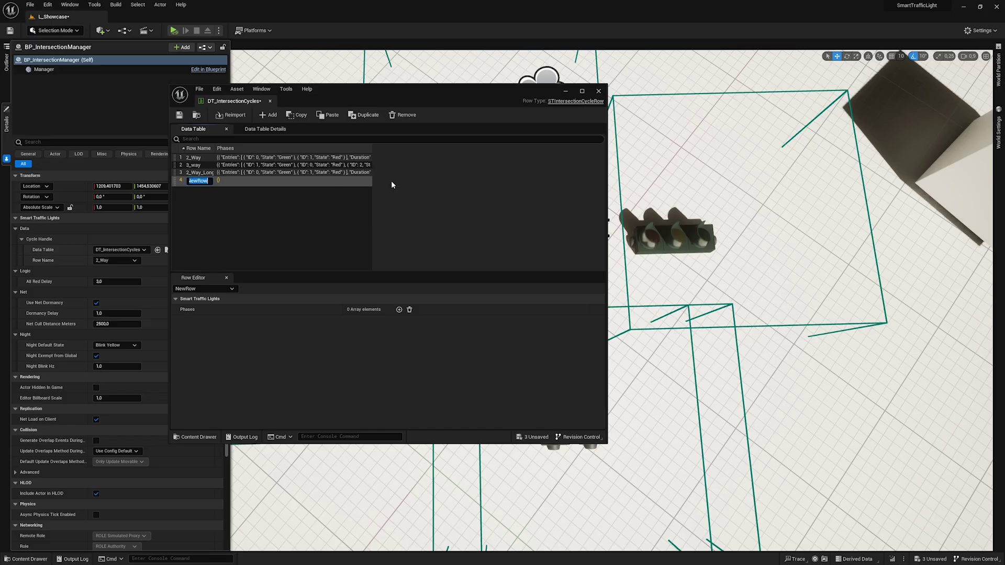
pyautogui.write('2_Way_Tutoria')
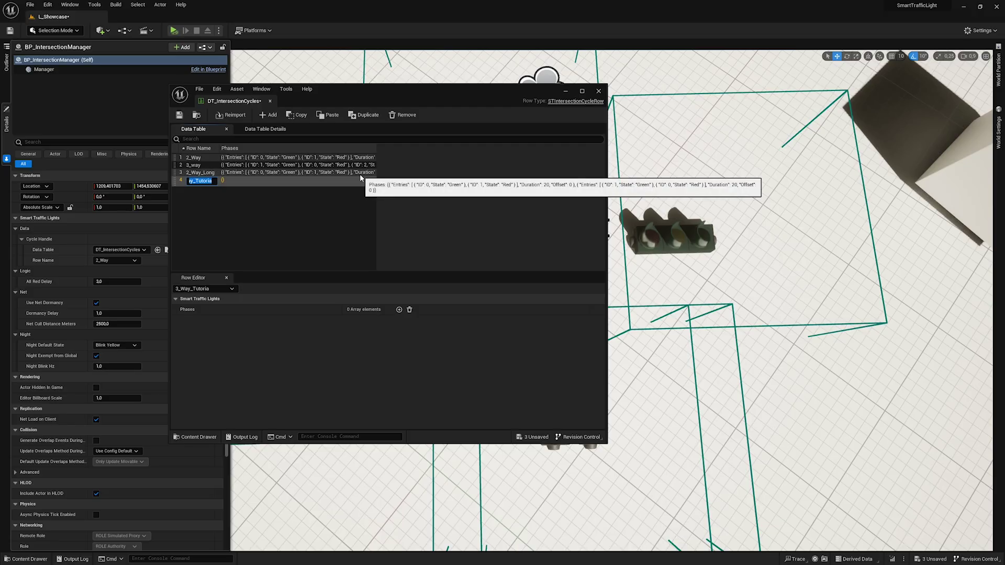
pyautogui.write('l')
pyautogui.press('Return')
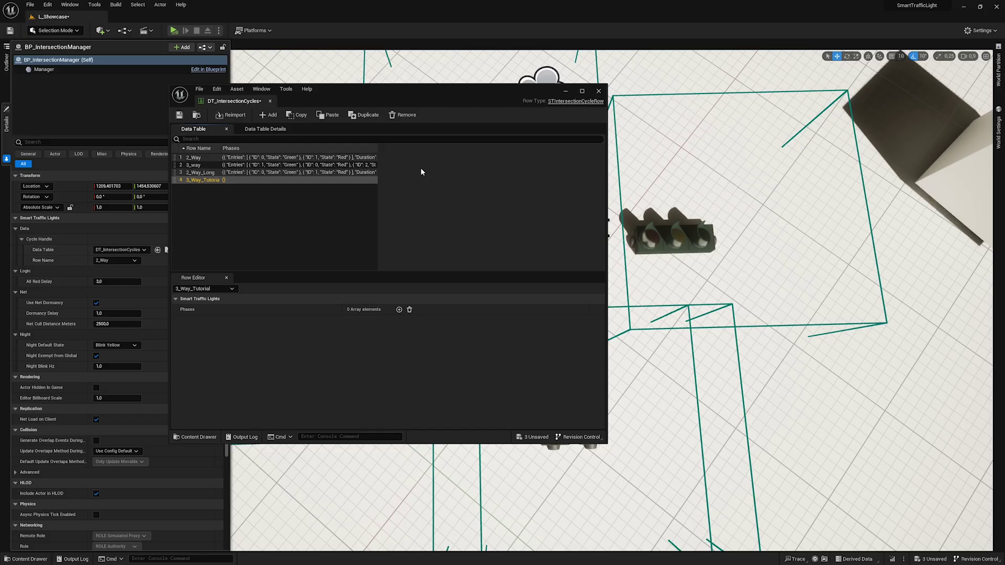
# Add a first phase to the 3_Way_Tutorial row and expand it, keeping its default duration.
pyautogui.click(399, 309)
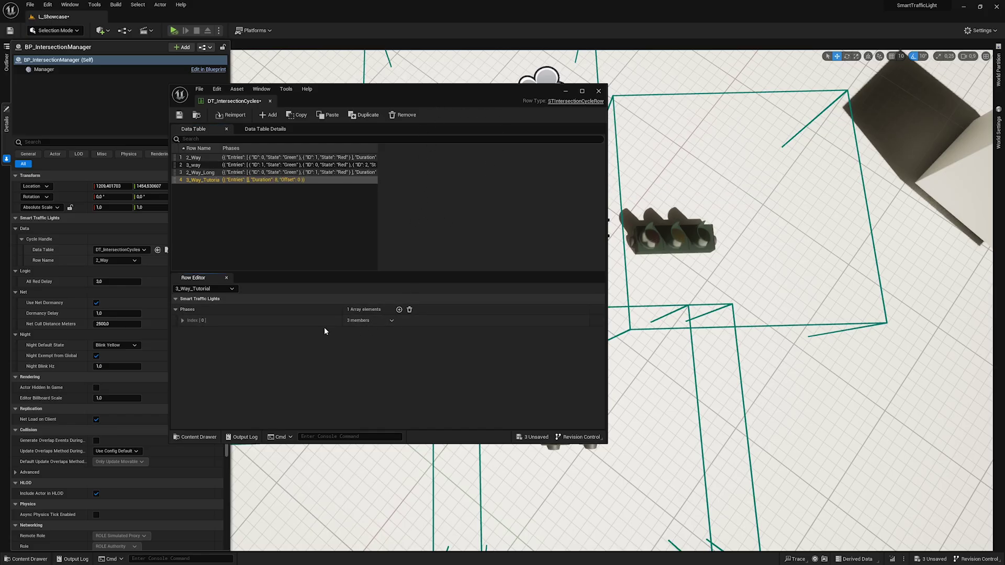
pyautogui.click(232, 323)
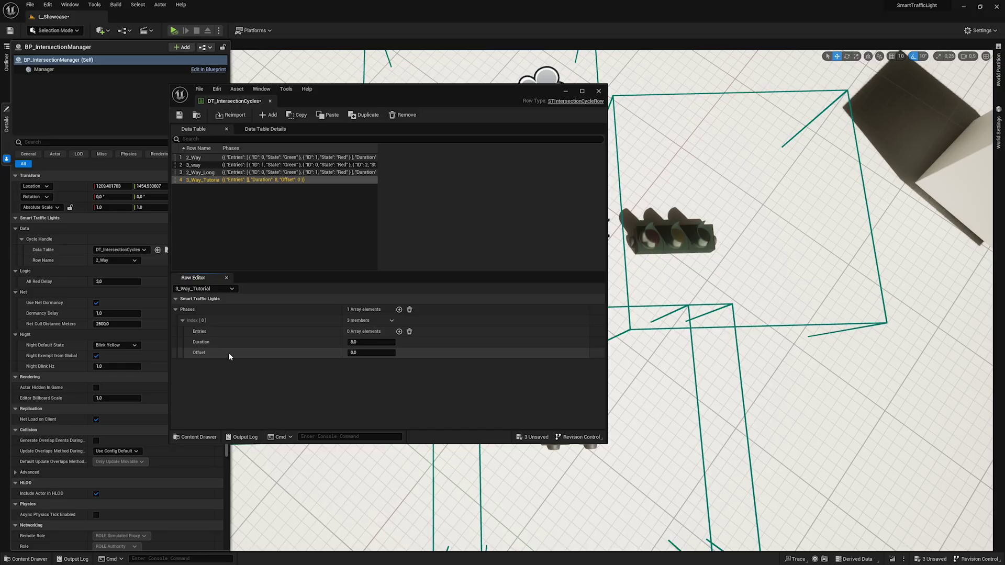
pyautogui.click(370, 341)
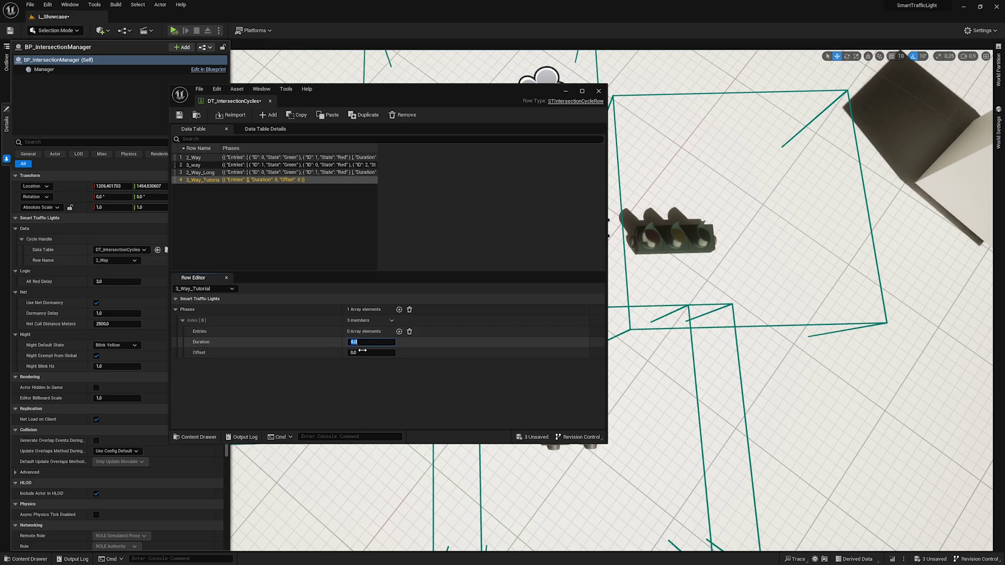
pyautogui.press('Return')
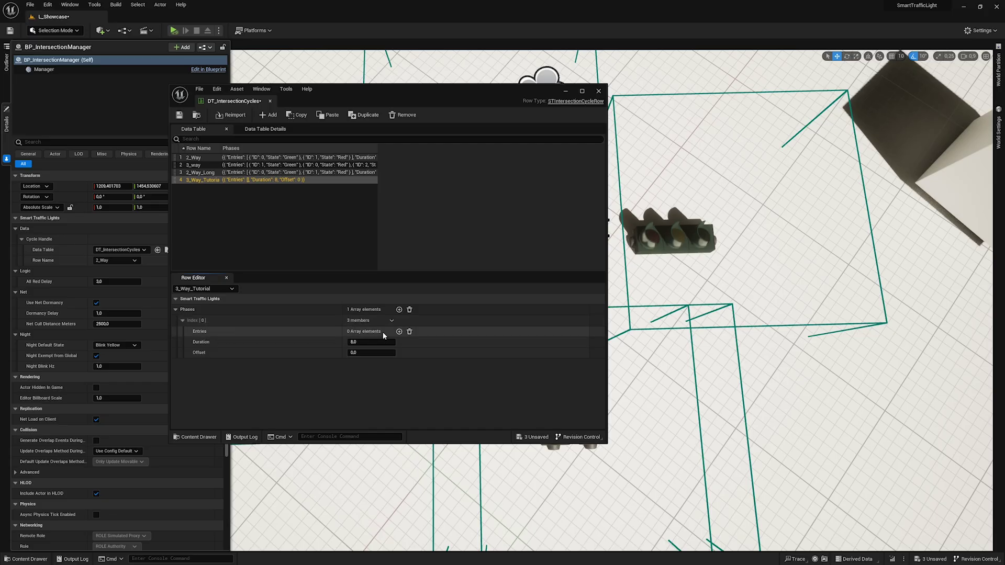
# Add two entries to the first phase and set the second entry's ID to 1.
pyautogui.click(399, 332)
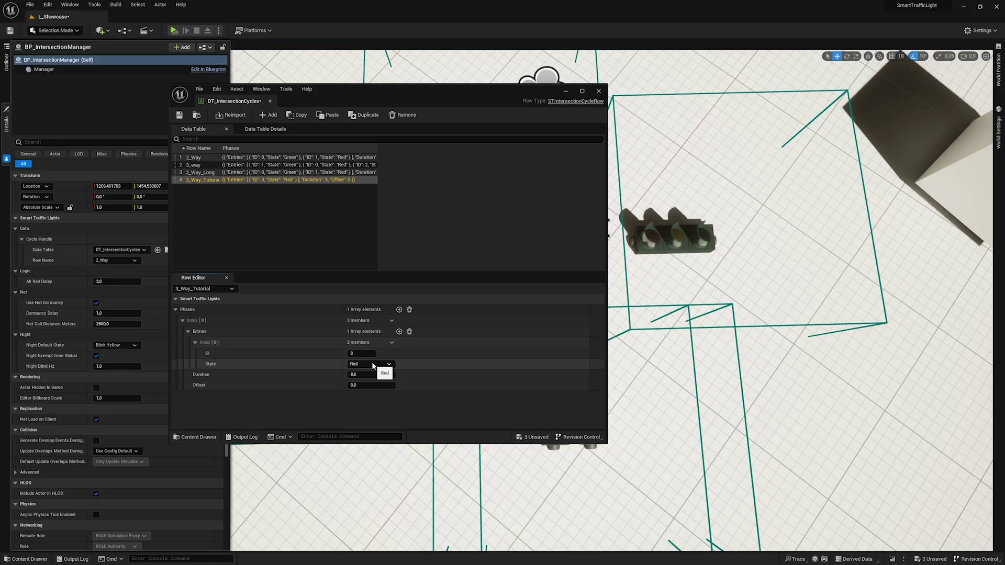
pyautogui.click(399, 331)
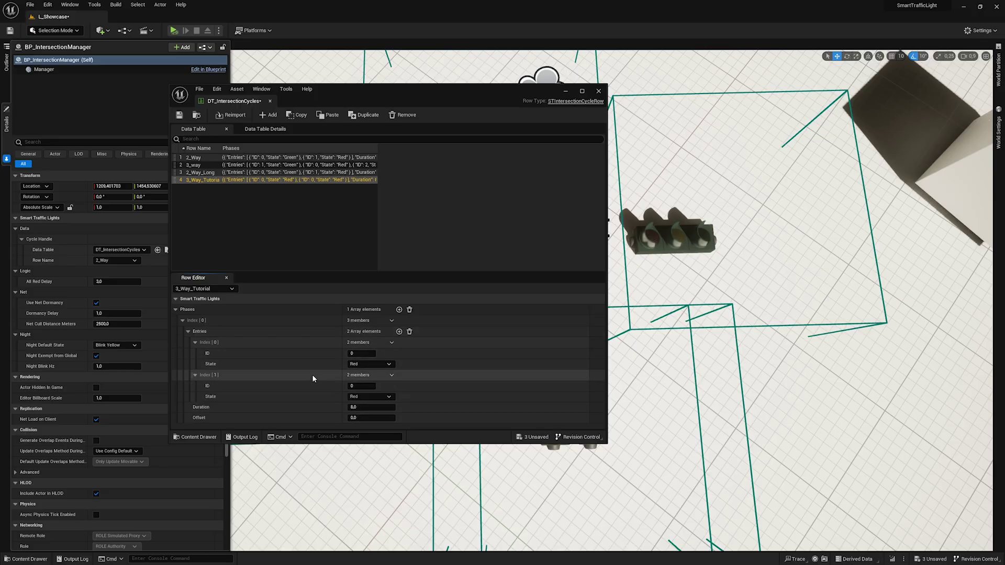
pyautogui.click(364, 387)
pyautogui.write('1')
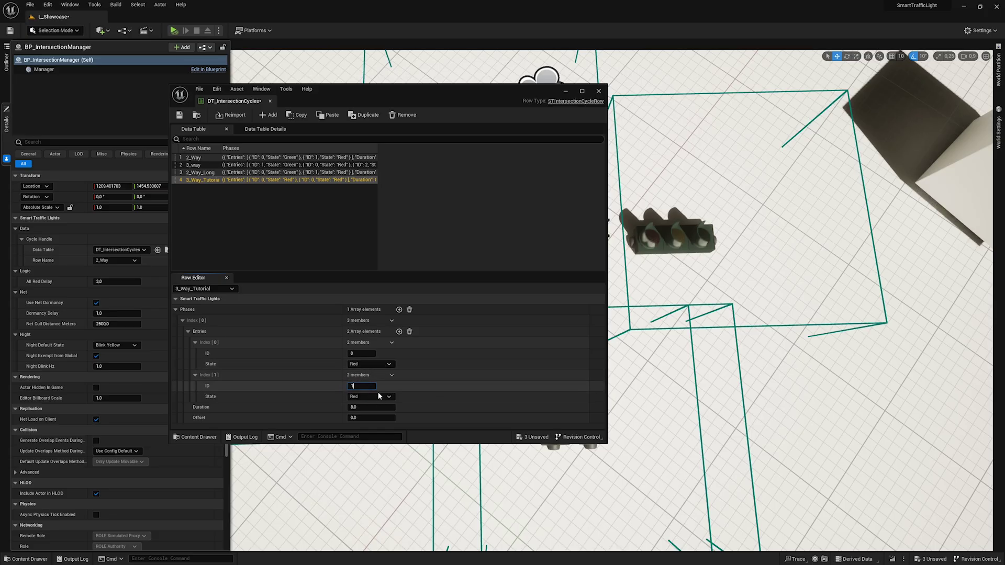
pyautogui.click(378, 396)
pyautogui.click(366, 419)
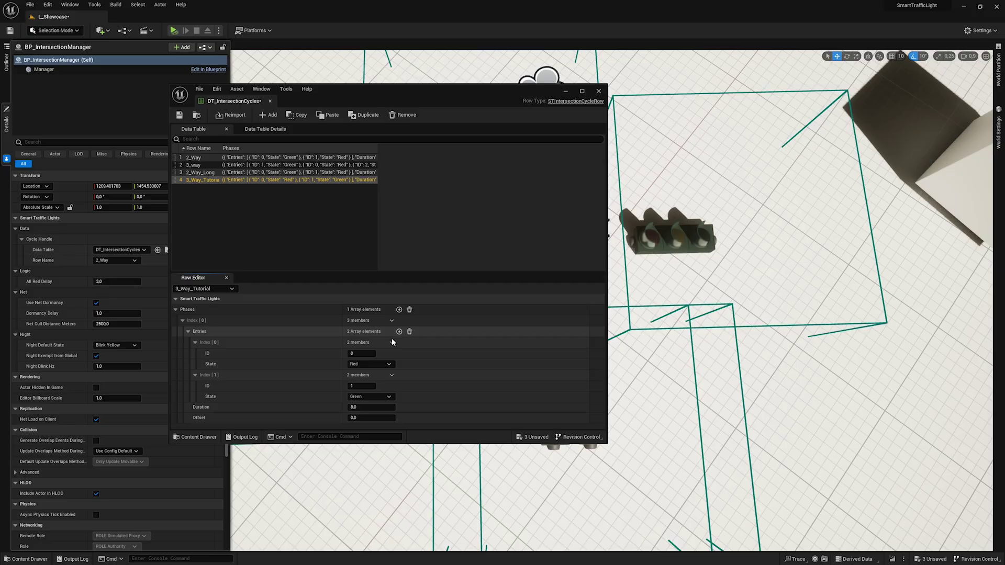
pyautogui.click(366, 396)
pyautogui.click(362, 417)
# Set the first entry's state to Green and add a third entry with ID 2 and state Red.
pyautogui.click(369, 364)
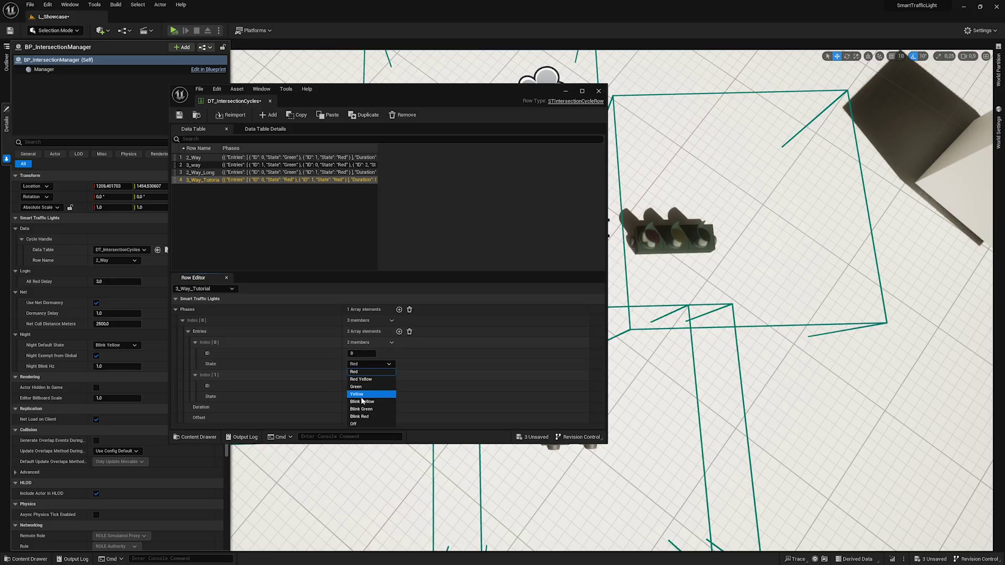
pyautogui.click(354, 386)
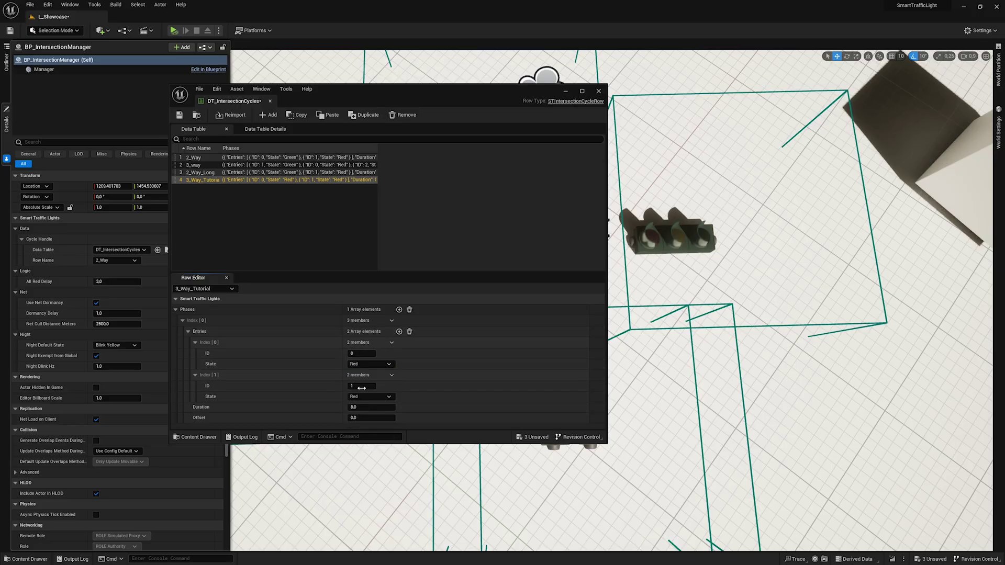
pyautogui.click(399, 331)
pyautogui.click(364, 418)
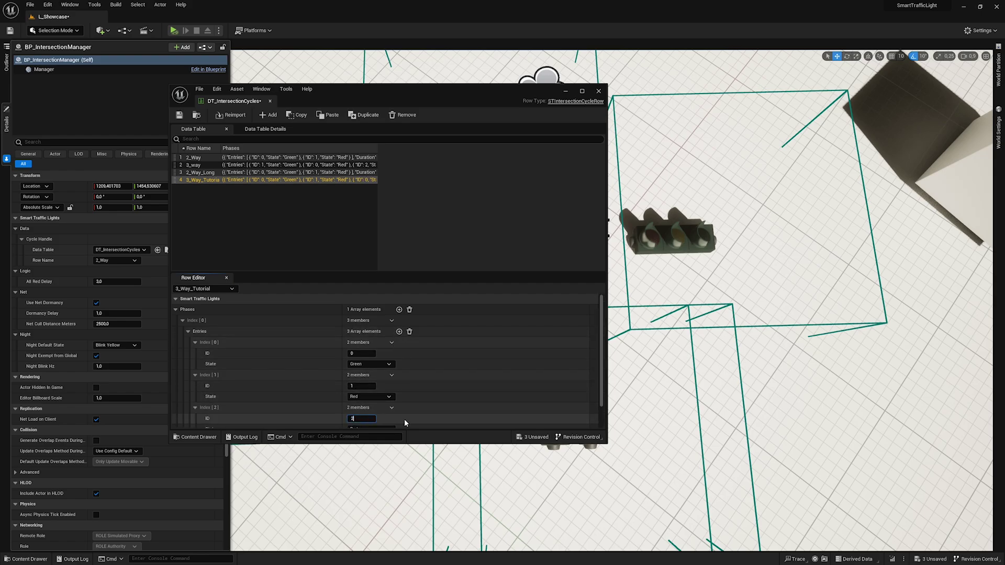
pyautogui.press('Return')
pyautogui.scroll(-1, 406, 411)
pyautogui.click(364, 405)
pyautogui.click(363, 405)
pyautogui.scroll(-1, 455, 404)
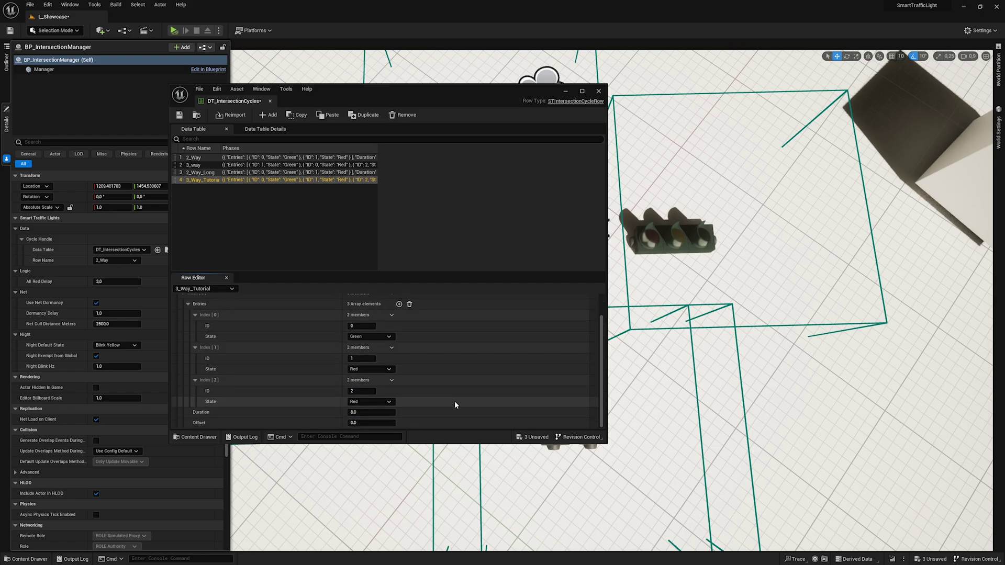
# Copy the first phase of the 3_Way_Tutorial row and collapse it.
pyautogui.scroll(2, 232, 346)
pyautogui.scroll(-1, 376, 370)
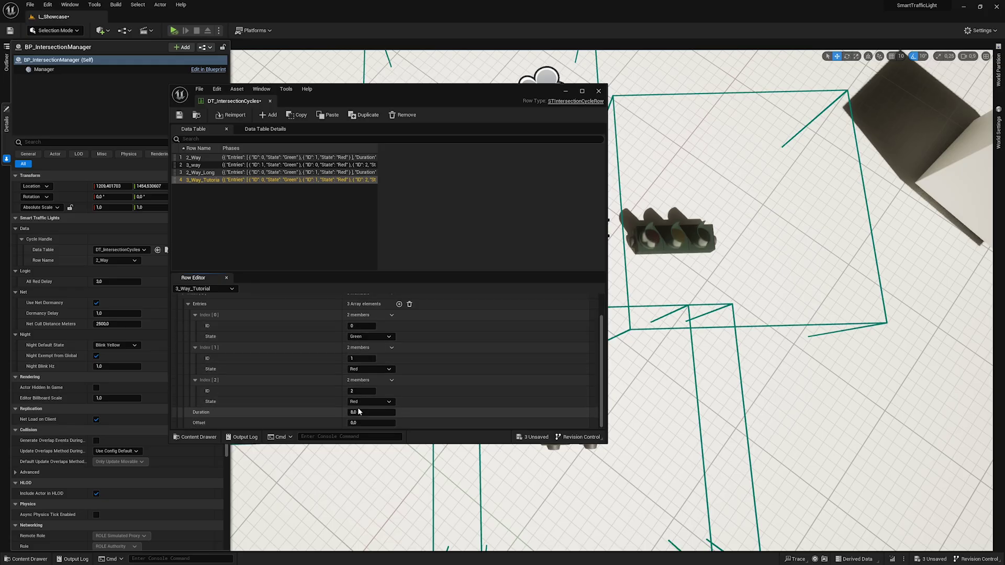
pyautogui.scroll(1, 194, 324)
pyautogui.rightClick(196, 306)
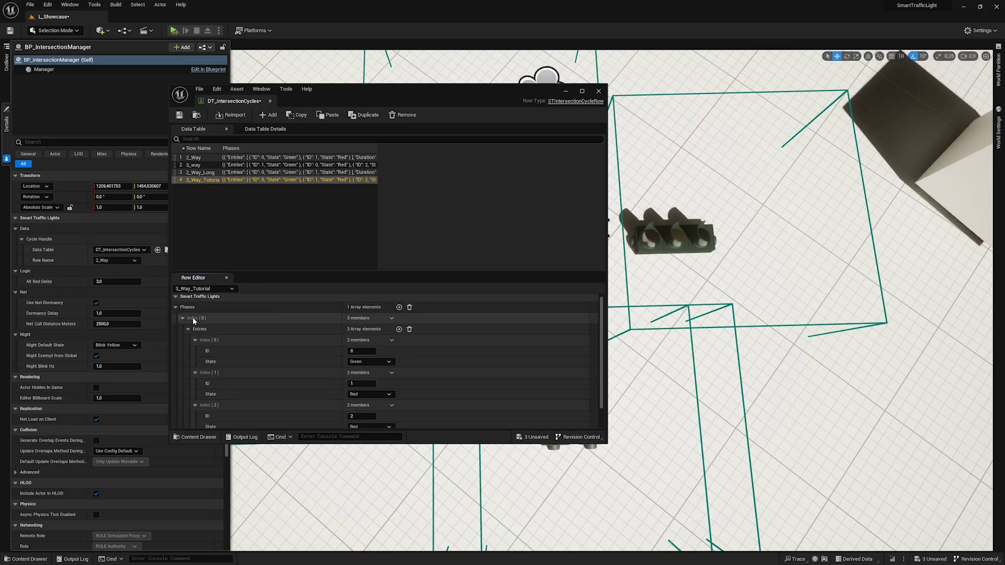
pyautogui.rightClick(195, 318)
pyautogui.click(229, 352)
pyautogui.click(215, 318)
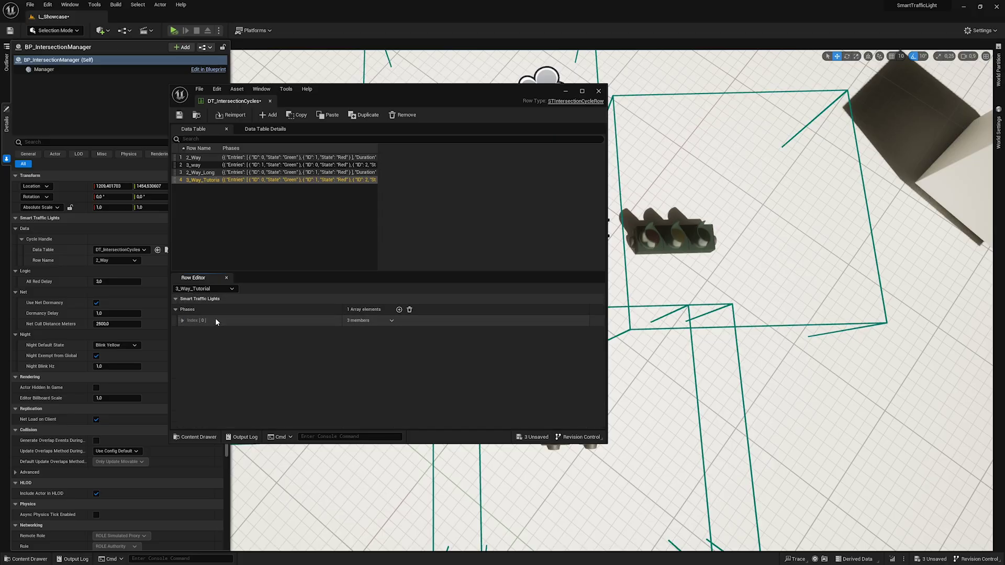
# Add a second phase to the 3_Way_Tutorial row, paste the copied first phase into it and expand it.
pyautogui.click(398, 309)
pyautogui.rightClick(213, 333)
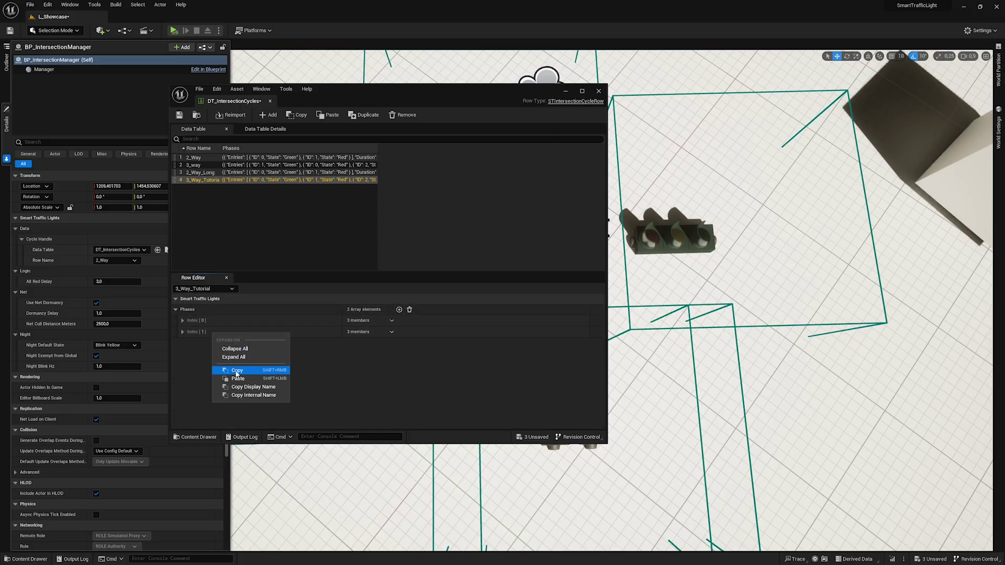
pyautogui.click(236, 377)
pyautogui.click(205, 331)
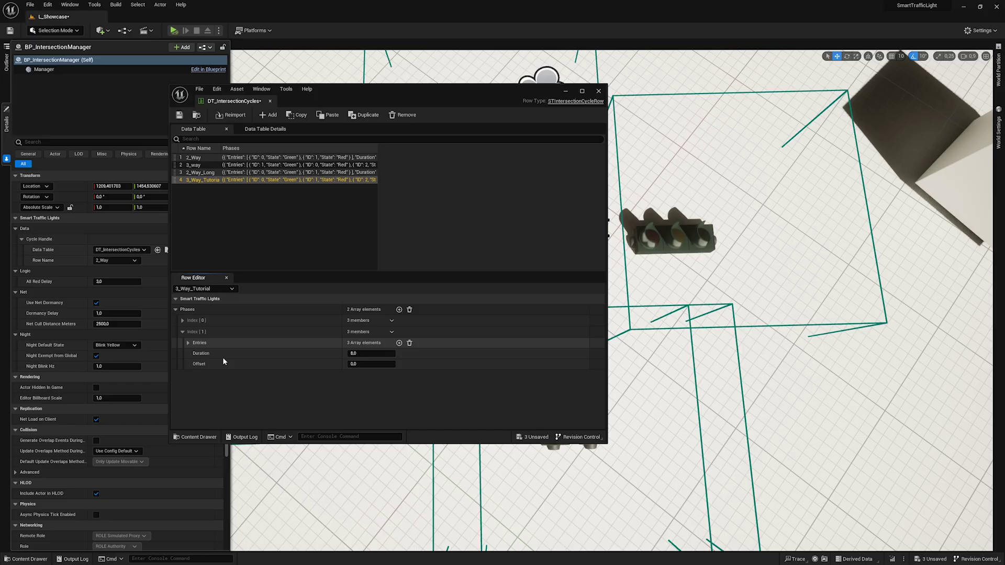
# In the second phase, set the state of the ID 0 entry to Red and the ID 1 entry to Green.
pyautogui.click(344, 345)
pyautogui.click(360, 366)
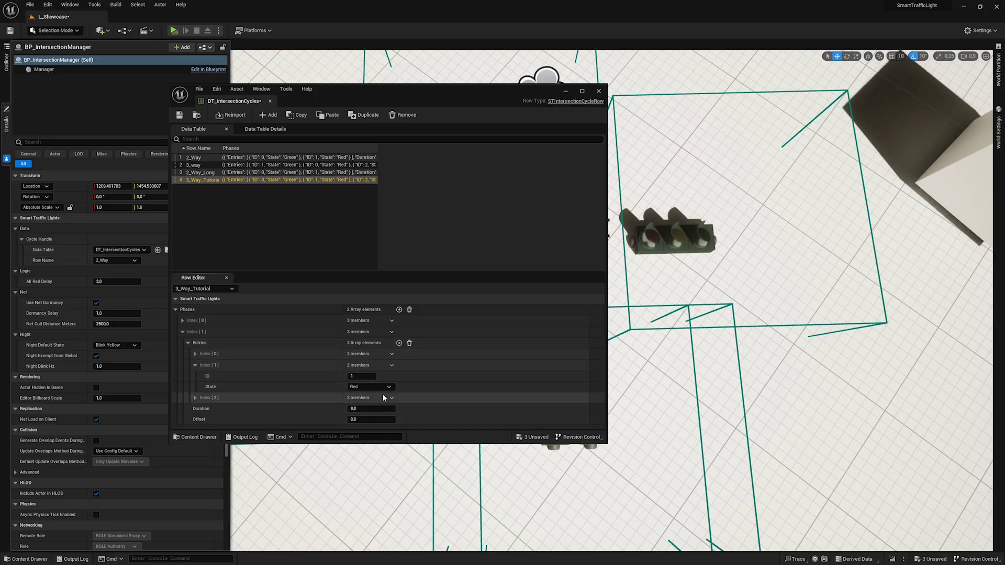
pyautogui.click(359, 354)
pyautogui.click(362, 375)
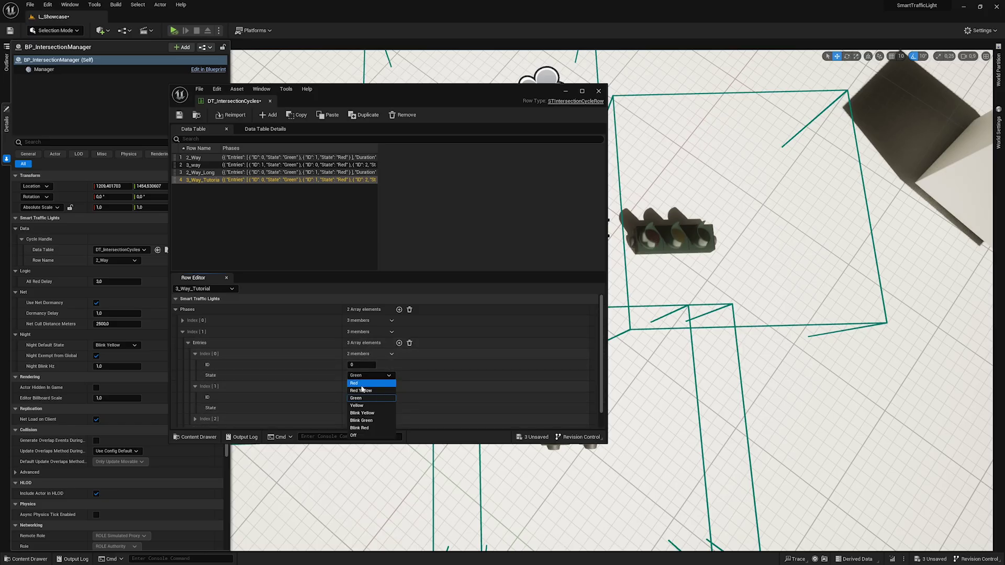
pyautogui.click(361, 394)
pyautogui.click(359, 408)
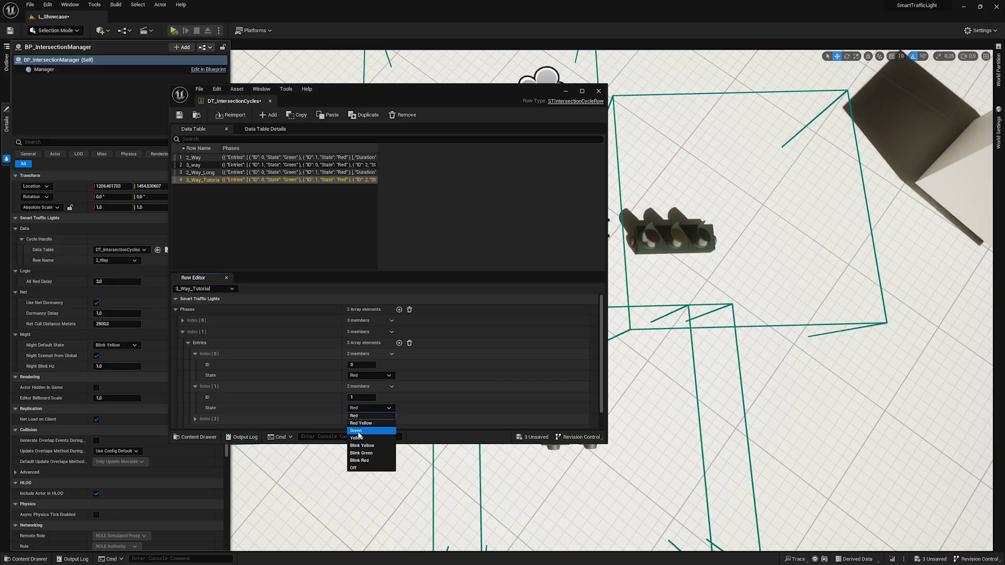
pyautogui.click(356, 430)
# Check the traffic lights in the level against the cycle, selecting BP_TL_Tutorial5, and return to the maximized data table.
pyautogui.moveTo(458, 104); pyautogui.dragTo(235, 113)
pyautogui.moveTo(600, 239); pyautogui.dragTo(555, 246, button='right')
pyautogui.click(432, 226)
pyautogui.moveTo(493, 246); pyautogui.dragTo(546, 246, button='right')
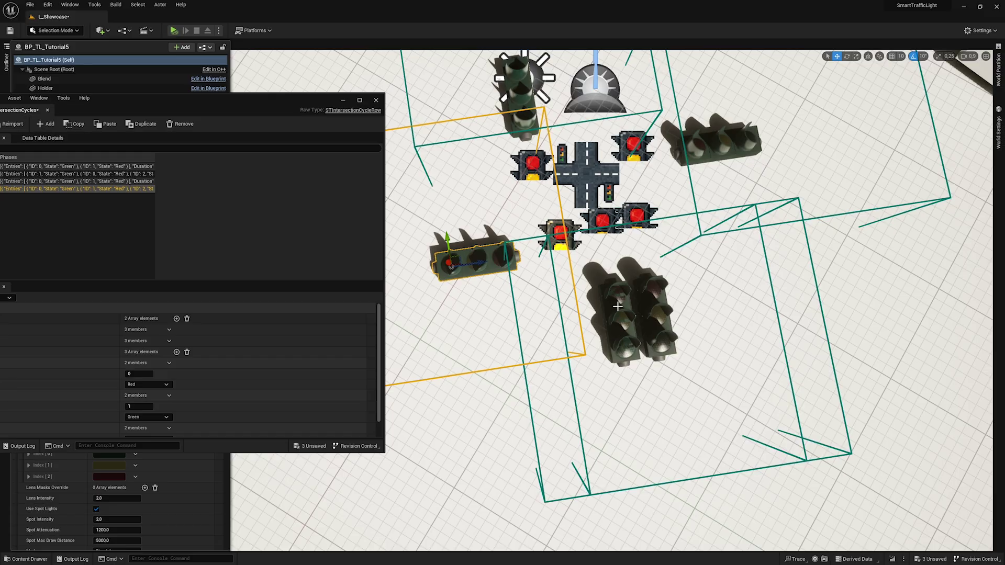
pyautogui.doubleClick(228, 109)
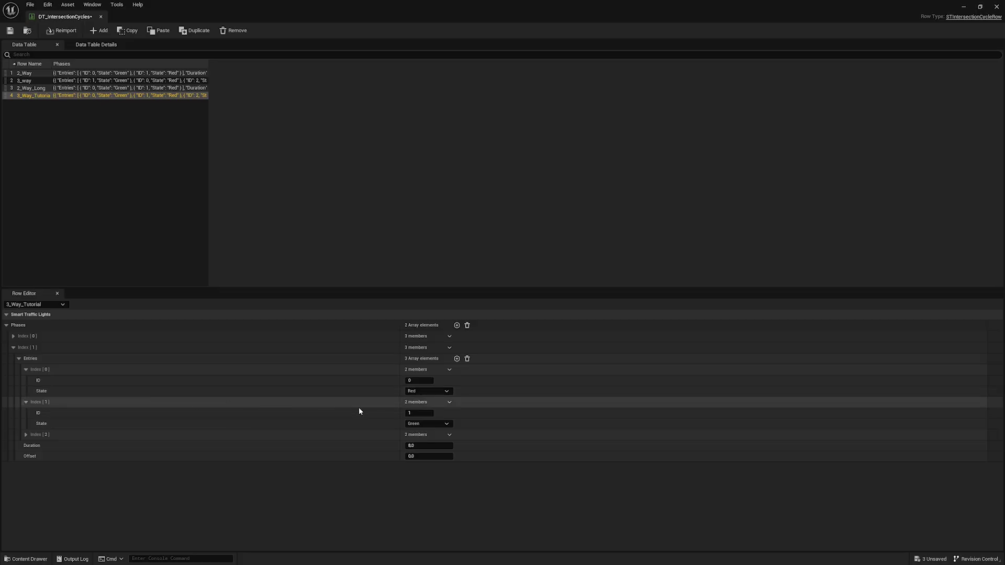
# Check the third entry of the second phase, copy the whole second phase and collapse it.
pyautogui.click(423, 435)
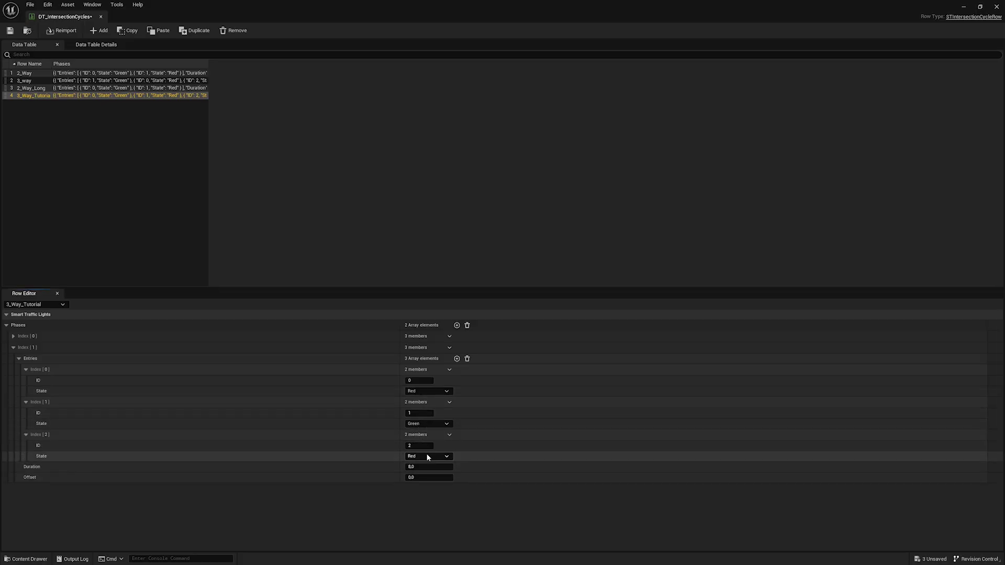
pyautogui.rightClick(50, 350)
pyautogui.click(77, 388)
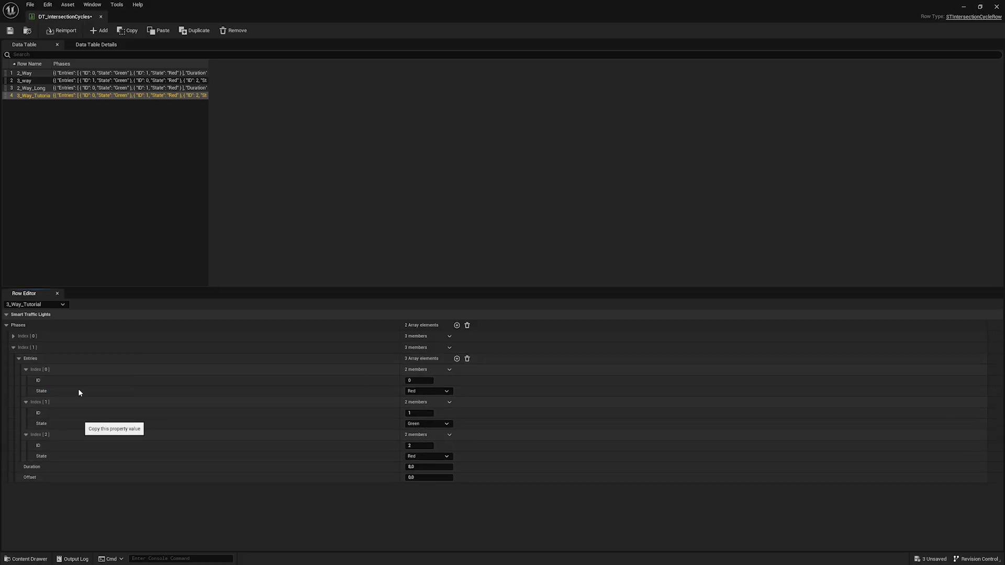
pyautogui.click(14, 347)
# Add a third phase to the 3_Way_Tutorial row and paste the copied second phase into it.
pyautogui.click(457, 325)
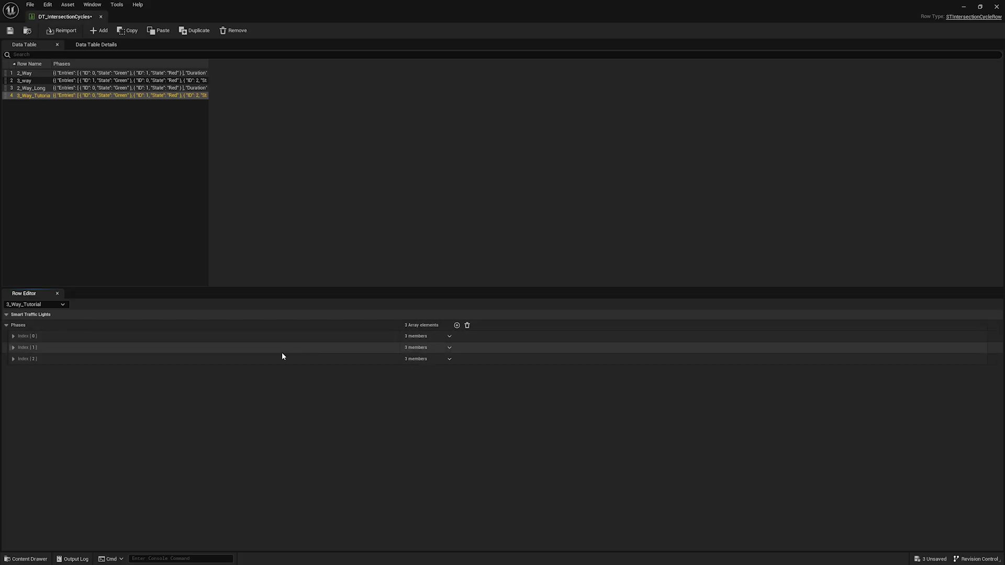
pyautogui.click(280, 359)
pyautogui.rightClick(135, 358)
pyautogui.click(168, 401)
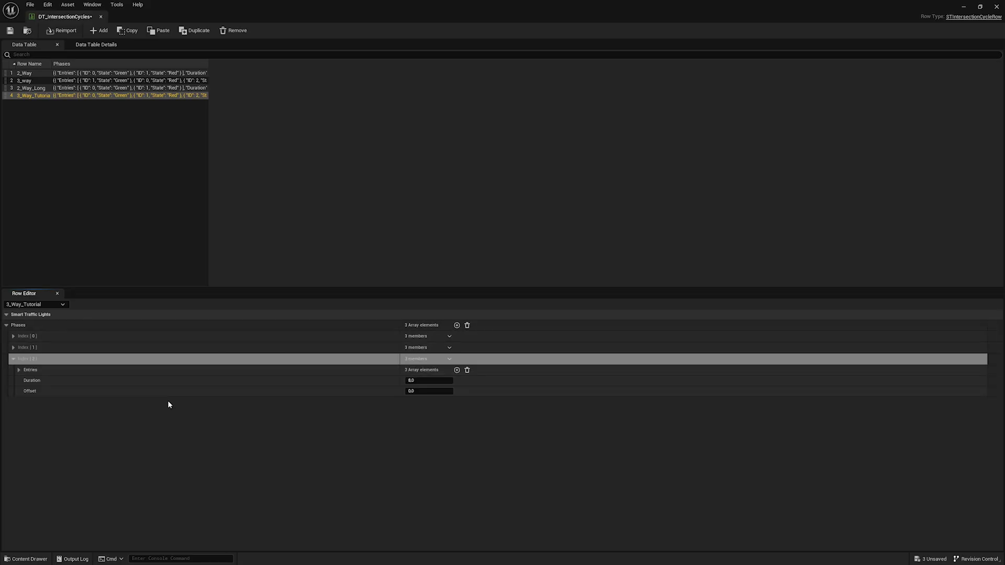
# In the third phase, set the state of the ID 1 entry to Red and the ID 2 entry to Green.
pyautogui.click(323, 369)
pyautogui.click(392, 393)
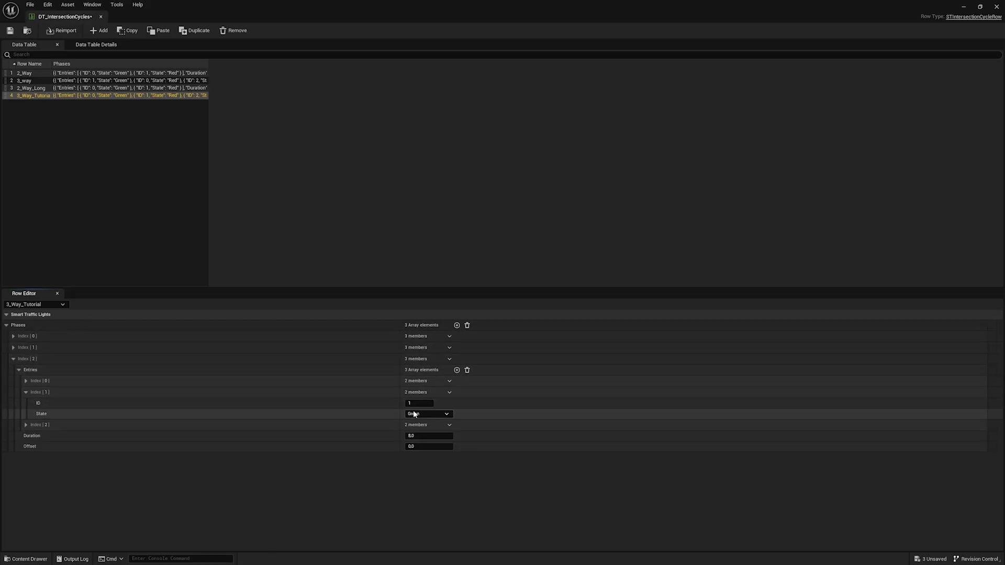
pyautogui.click(418, 414)
pyautogui.click(417, 422)
pyautogui.click(417, 425)
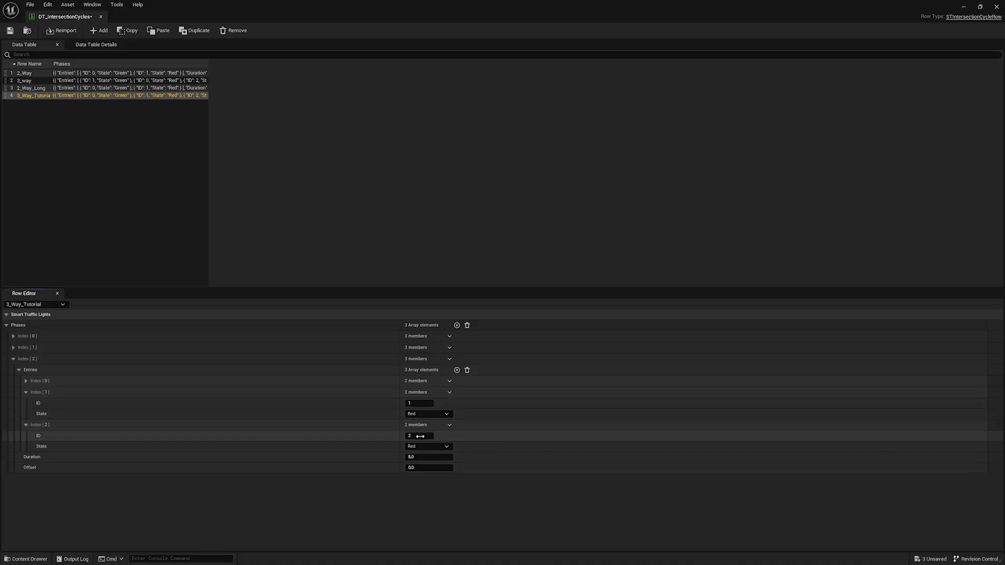
pyautogui.click(420, 446)
pyautogui.click(422, 469)
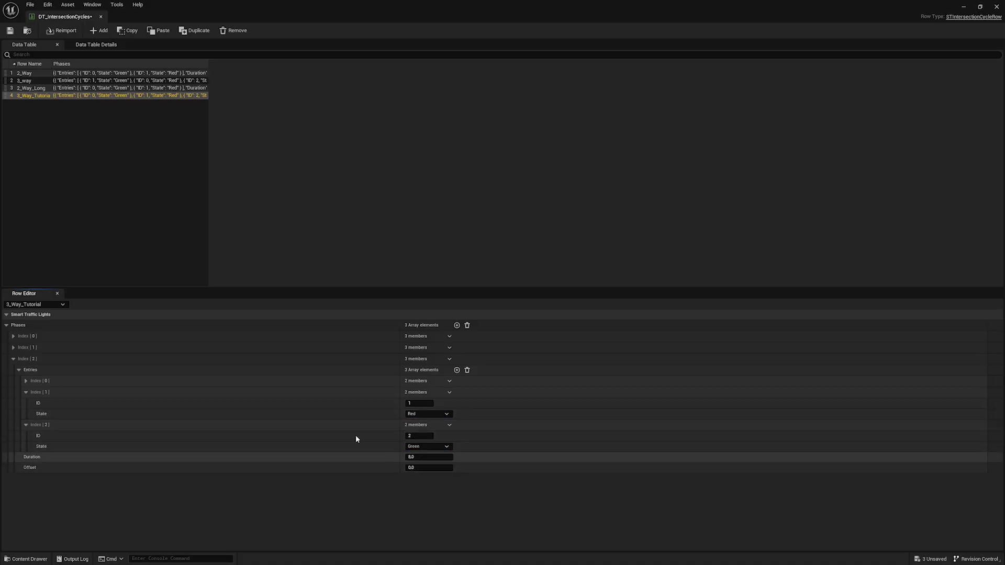
# Copy the third phase, add a fourth phase to the row and paste the copied values into it.
pyautogui.click(67, 359)
pyautogui.rightClick(67, 359)
pyautogui.click(84, 398)
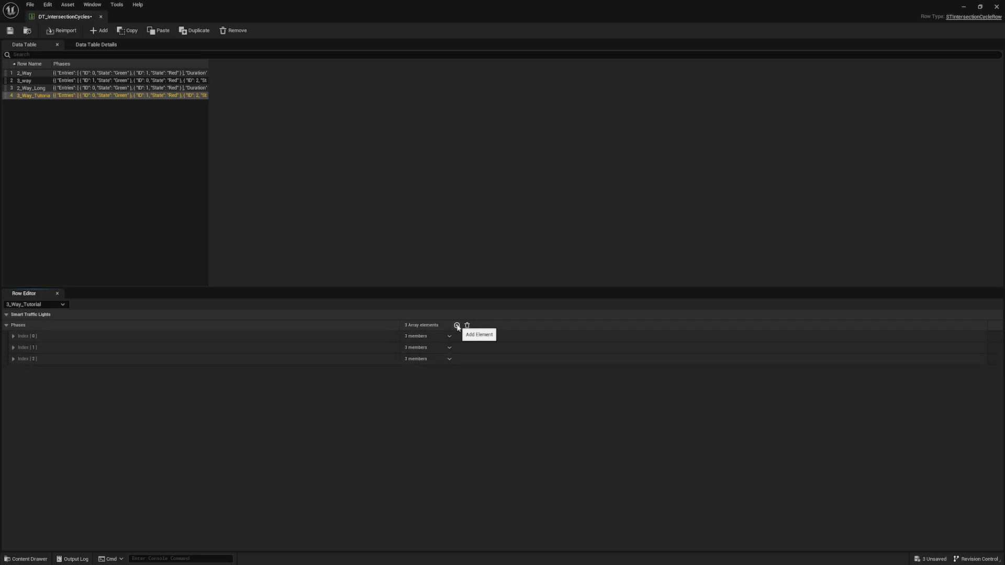
pyautogui.click(458, 326)
pyautogui.click(264, 371)
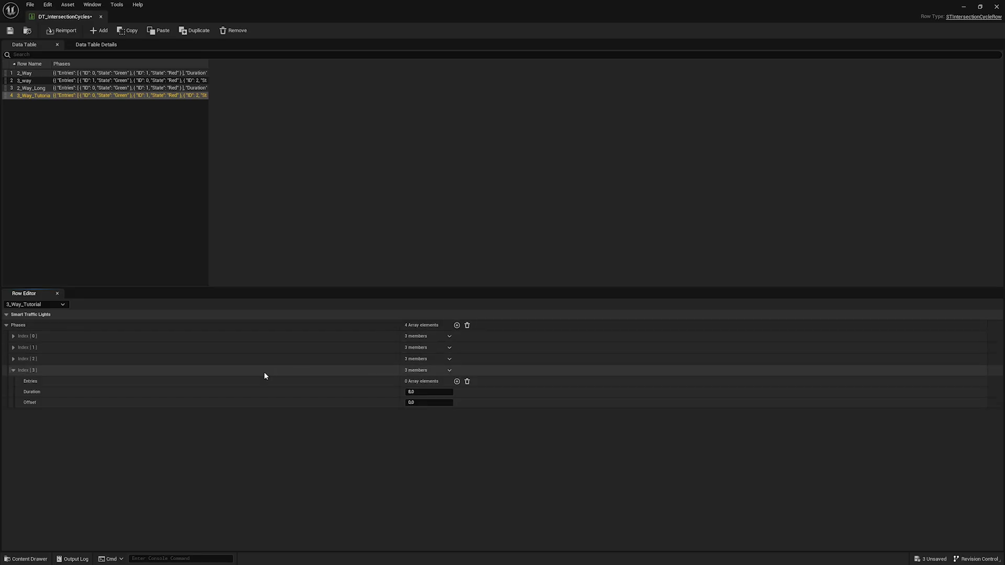
pyautogui.rightClick(264, 372)
pyautogui.click(306, 414)
# In the fourth phase, set the state of the ID 1 entry to Green and save the data table.
pyautogui.click(416, 380)
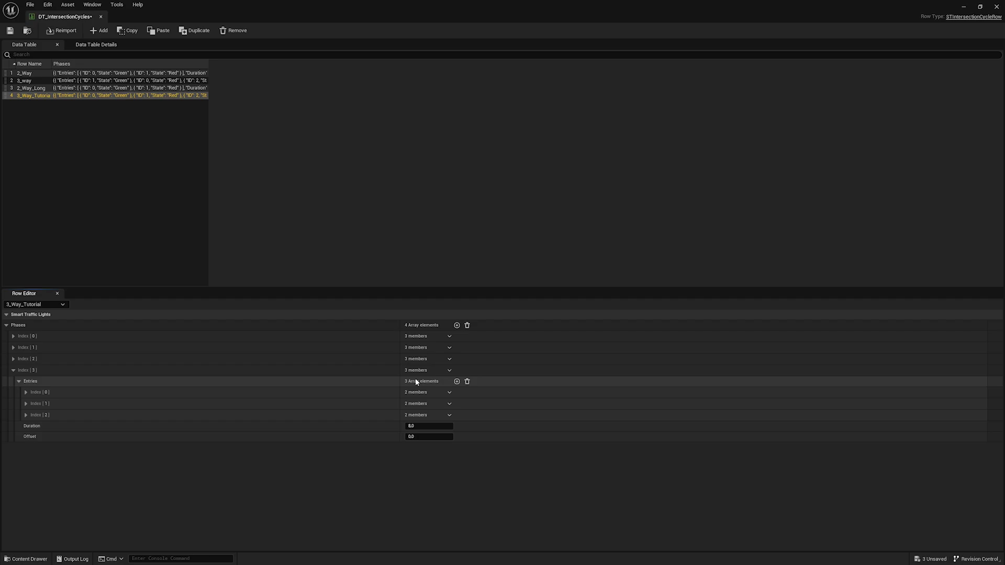
pyautogui.click(411, 415)
pyautogui.click(418, 438)
pyautogui.click(426, 404)
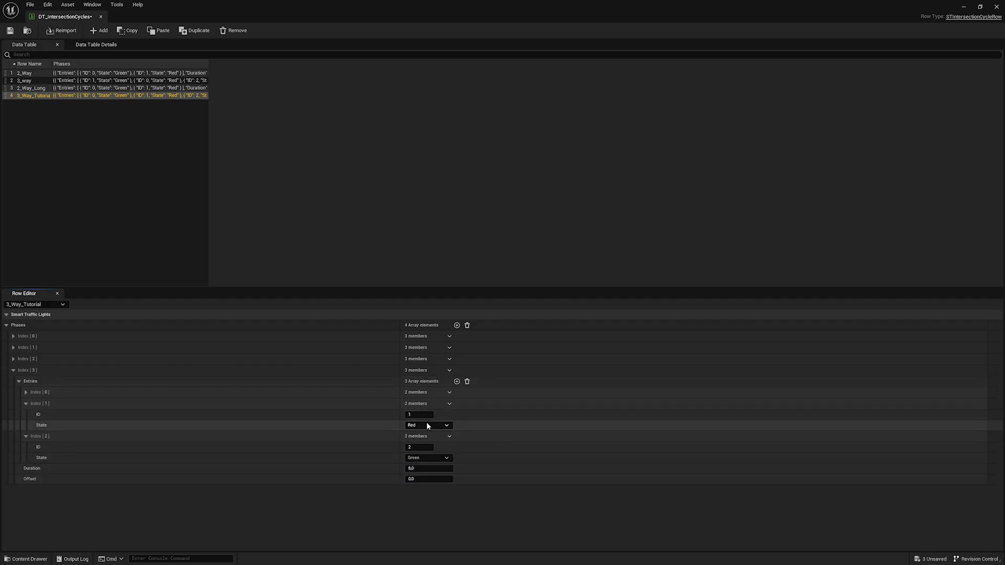
pyautogui.click(427, 426)
pyautogui.click(415, 448)
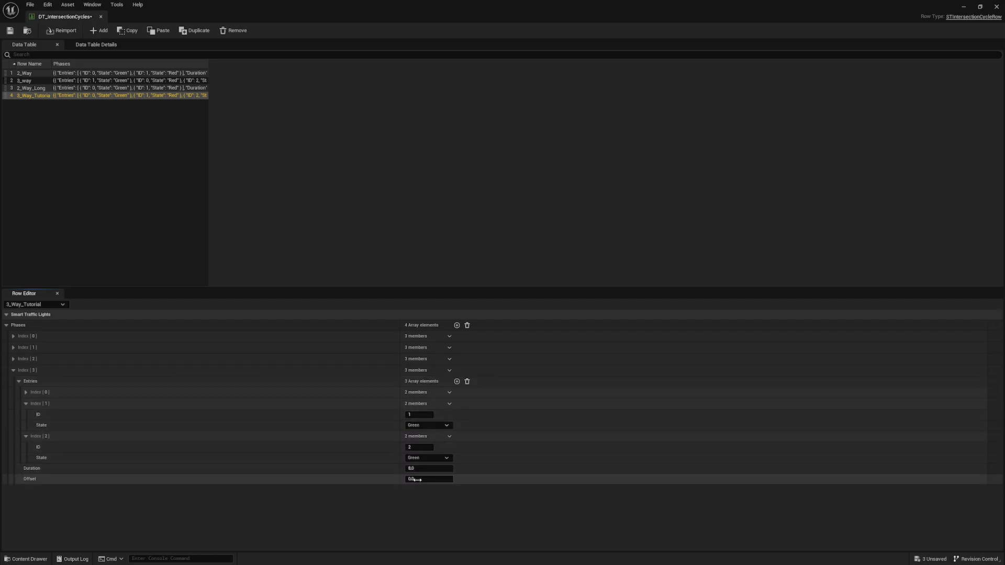
pyautogui.click(10, 30)
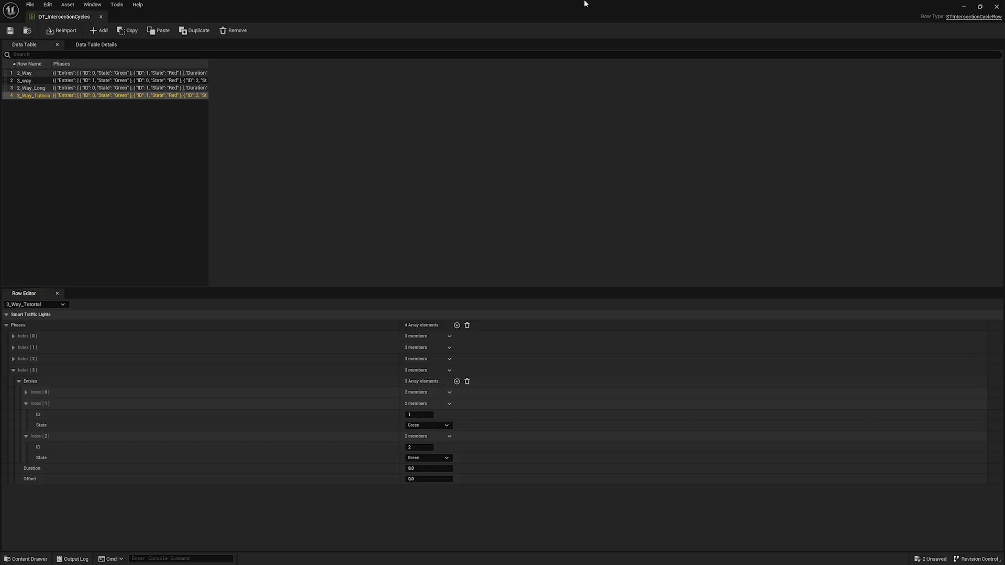
# Return to the level, select the linked intersection manager and set its cycle row name to 3_Way_Tutorial.
pyautogui.hotkey('alt', 'Tab')
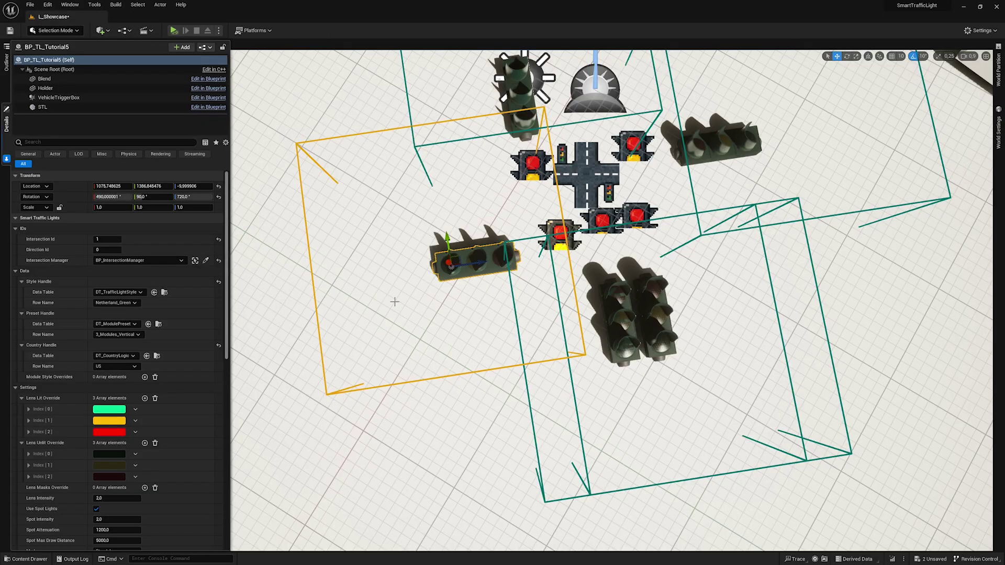
pyautogui.click(195, 260)
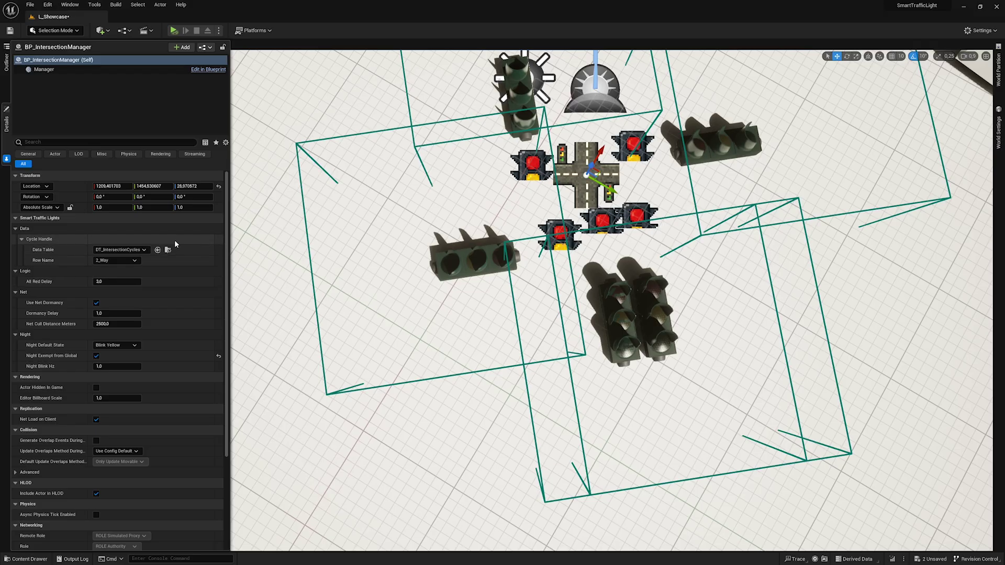
pyautogui.click(117, 260)
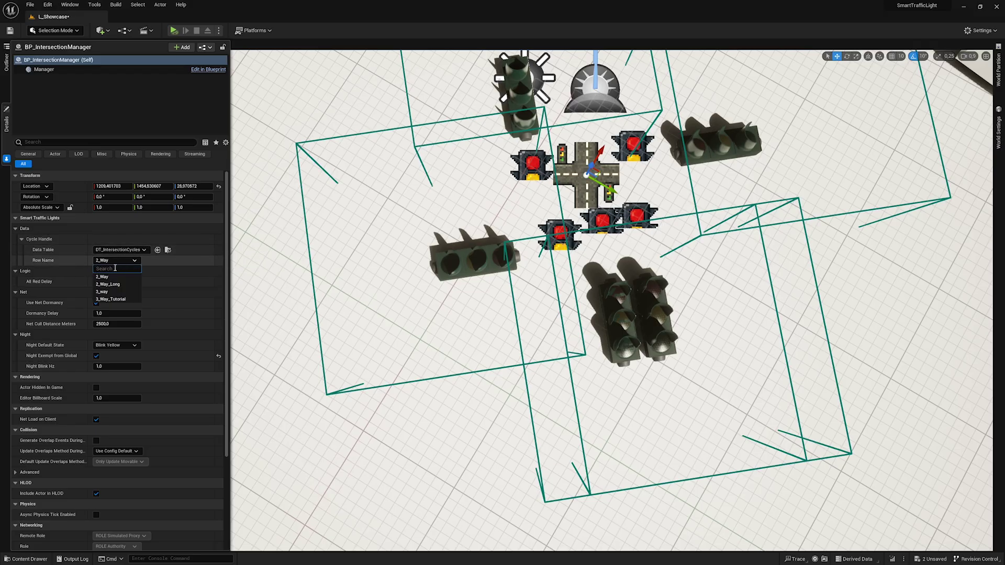
pyautogui.click(119, 299)
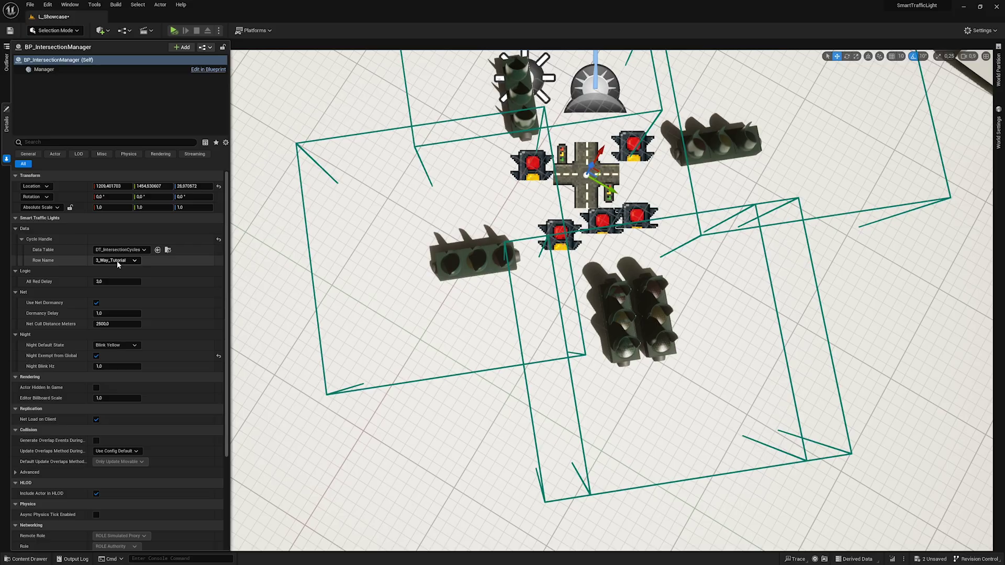
# Select all five traffic lights of the intersection together and set their Mode to Managed.
pyautogui.moveTo(525, 241); pyautogui.dragTo(540, 217, button='right')
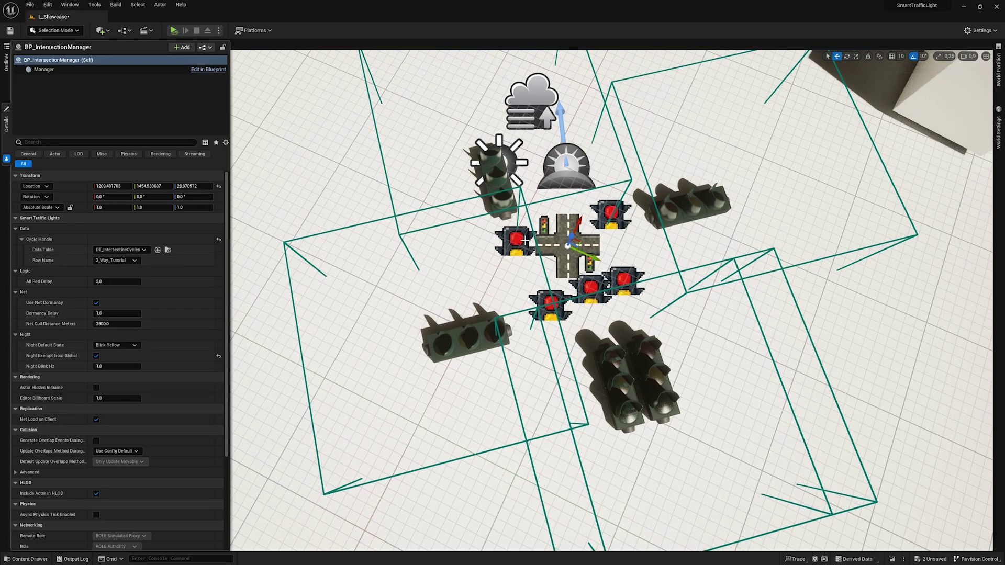
pyautogui.click(474, 345)
pyautogui.keyDown('ctrl'); pyautogui.click(620, 381); pyautogui.keyUp('ctrl')
pyautogui.keyDown('ctrl'); pyautogui.click(657, 377); pyautogui.keyUp('ctrl')
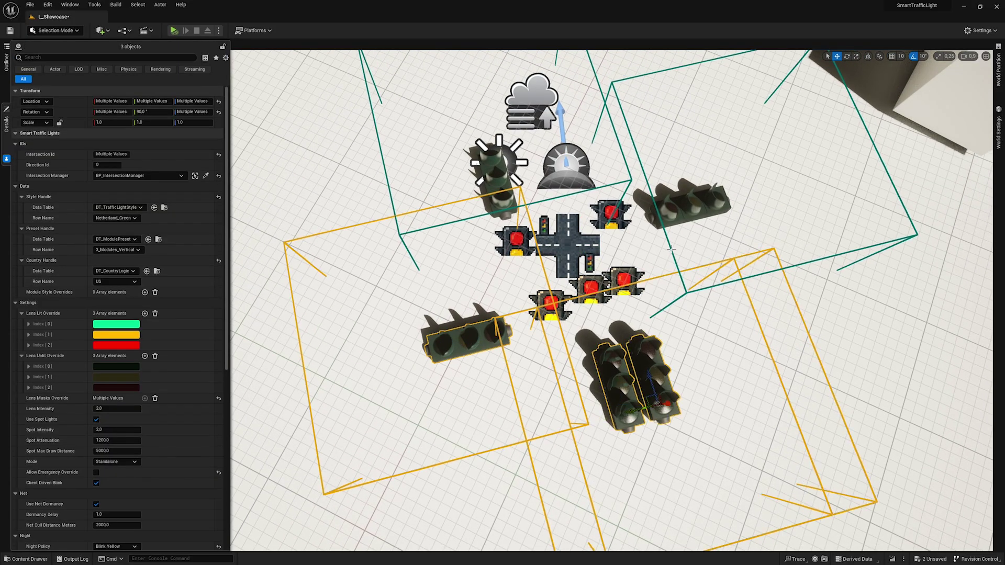
pyautogui.keyDown('ctrl'); pyautogui.click(686, 204); pyautogui.keyUp('ctrl')
pyautogui.keyDown('ctrl'); pyautogui.click(492, 175); pyautogui.keyUp('ctrl')
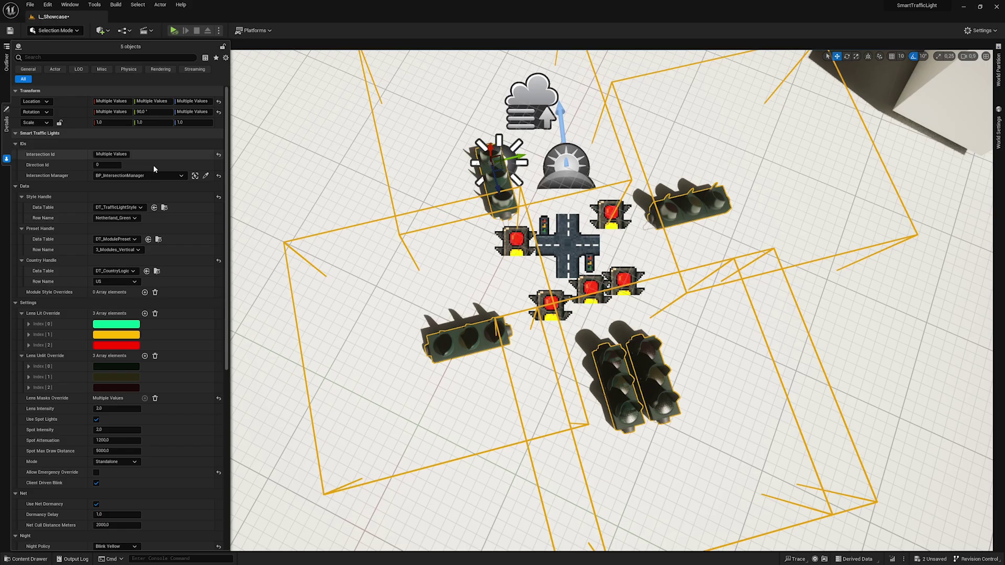
pyautogui.scroll(-6, 159, 207)
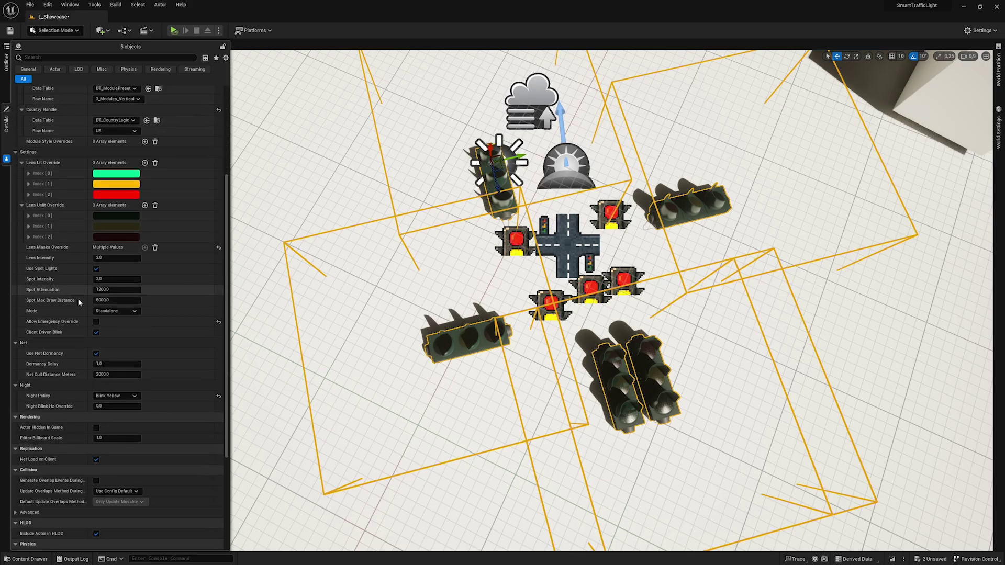
pyautogui.click(116, 311)
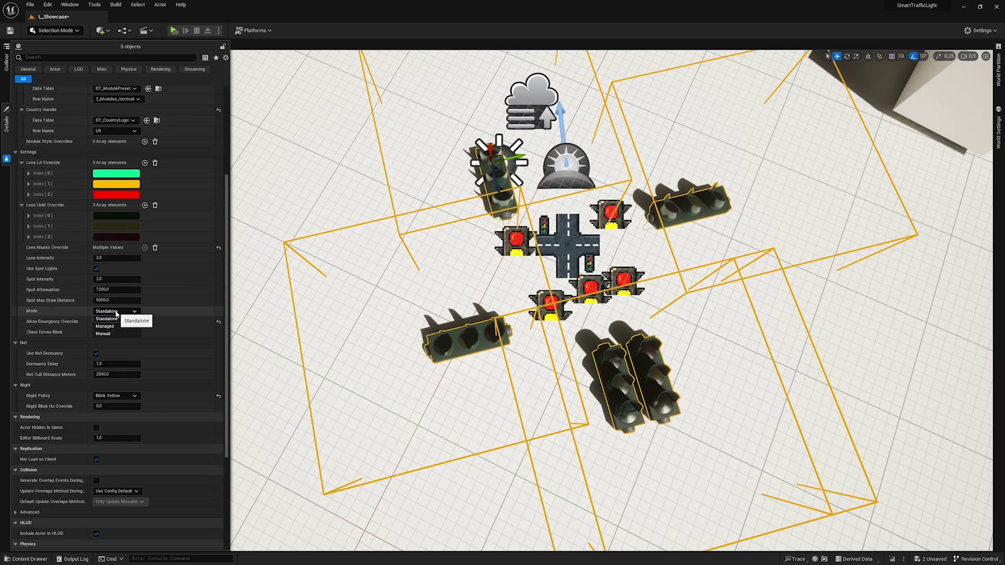
pyautogui.click(105, 327)
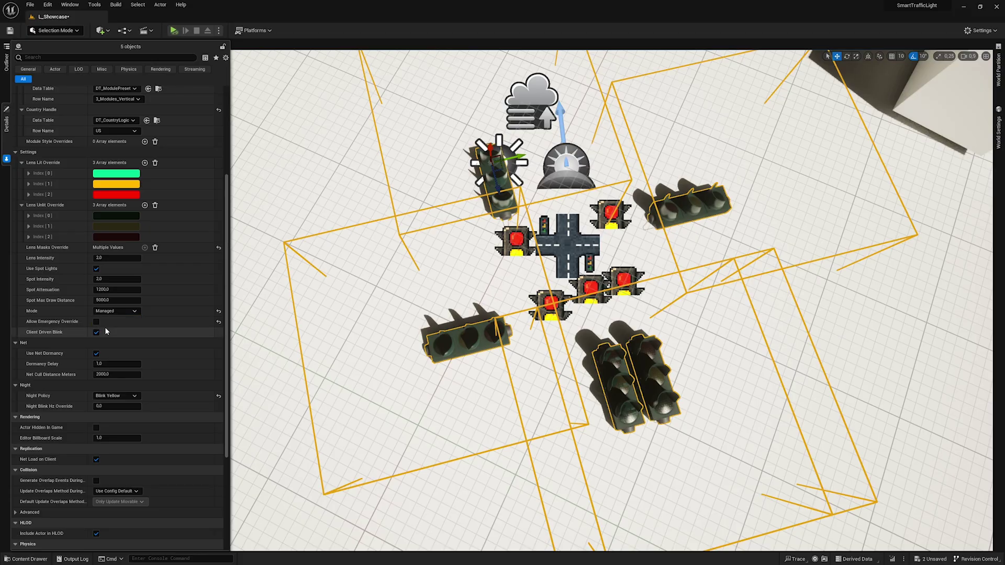
# Simulate the level from above to watch the lights run through the signal cycle, and stop the simulation.
pyautogui.moveTo(263, 288); pyautogui.dragTo(263, 288, button='right')
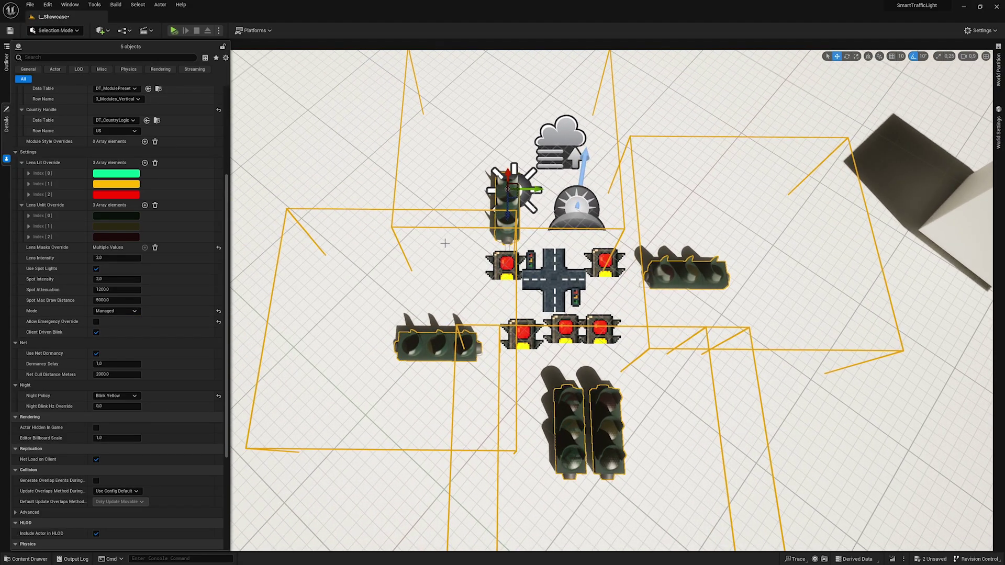
pyautogui.hotkey('alt', 's')
pyautogui.click(691, 206)
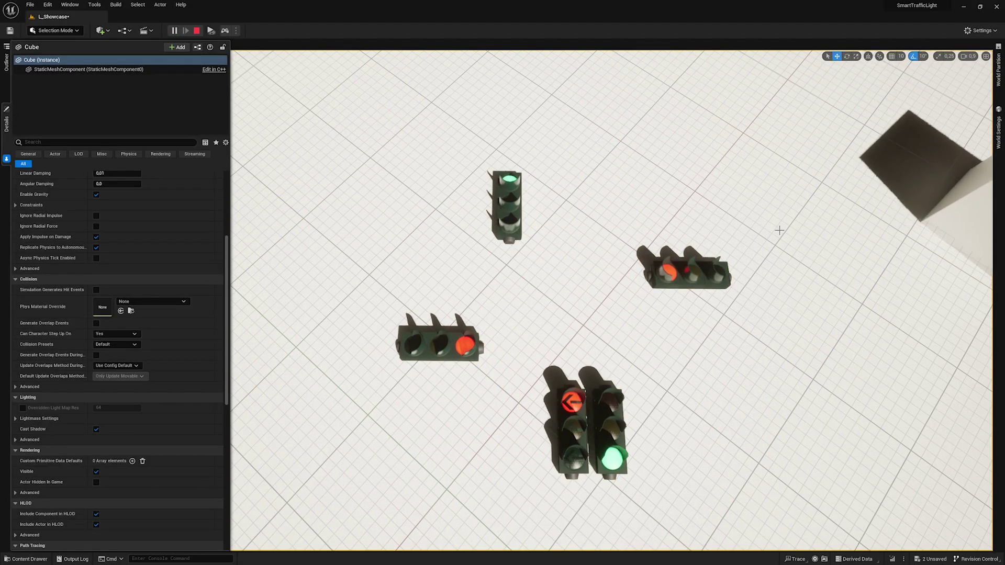
pyautogui.moveTo(778, 227); pyautogui.dragTo(778, 227, button='right')
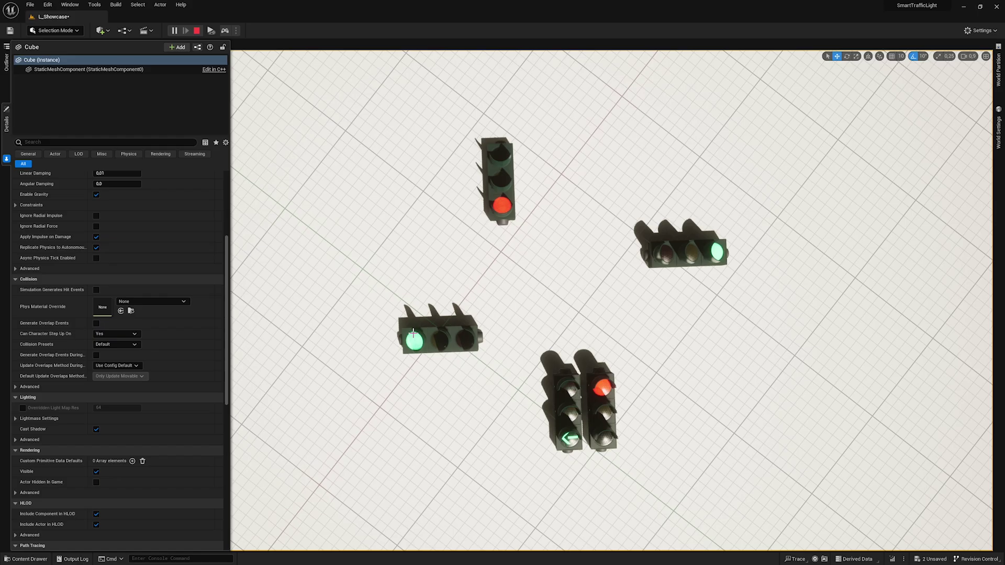
pyautogui.press('Escape')
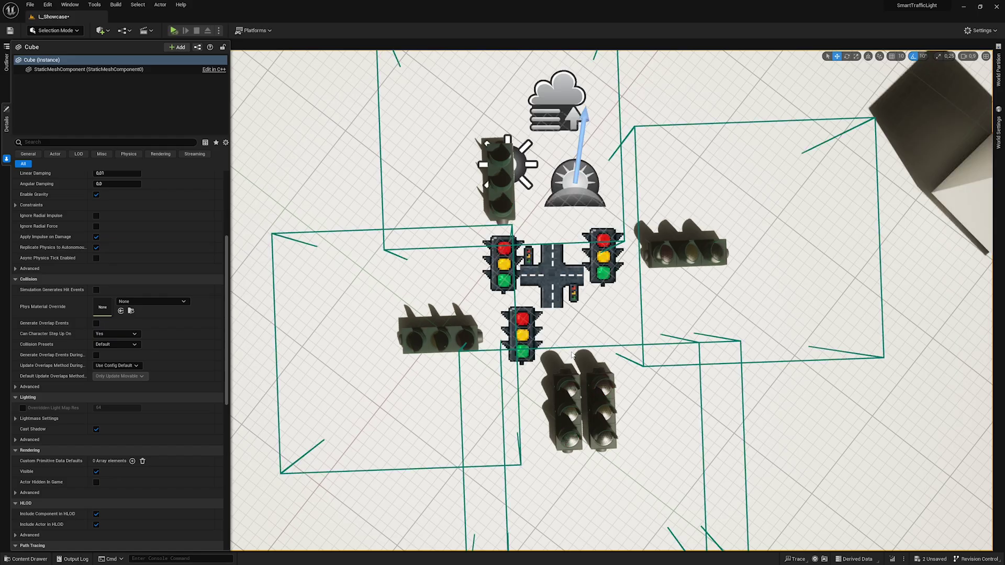
pyautogui.moveTo(571, 355); pyautogui.dragTo(623, 435, button='right')
pyautogui.press('w')
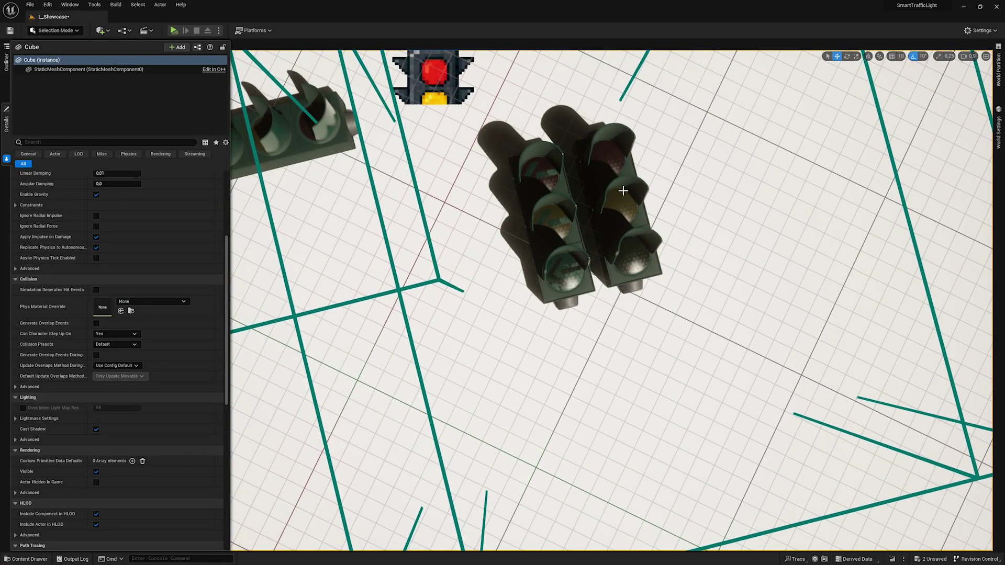
pyautogui.moveTo(623, 191); pyautogui.dragTo(628, 194, button='right')
pyautogui.press('w')
pyautogui.press('s')
pyautogui.moveTo(599, 296); pyautogui.dragTo(591, 270, button='right')
pyautogui.click(535, 285)
pyautogui.keyDown('ctrl'); pyautogui.click(563, 286); pyautogui.keyUp('ctrl')
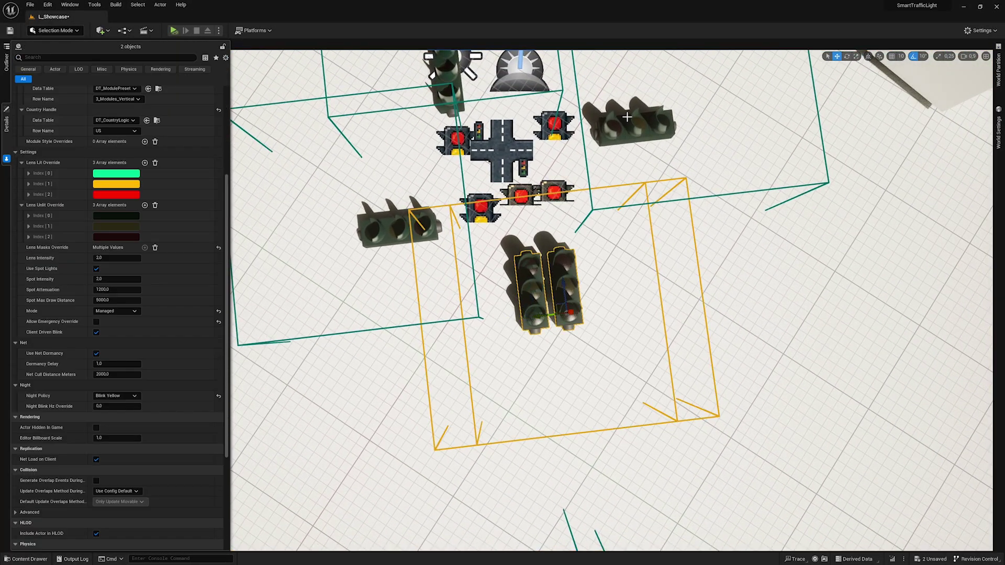
pyautogui.keyDown('ctrl'); pyautogui.click(628, 119); pyautogui.keyUp('ctrl')
pyautogui.keyDown('ctrl'); pyautogui.click(445, 205); pyautogui.keyUp('ctrl')
pyautogui.keyDown('ctrl'); pyautogui.click(409, 206); pyautogui.keyUp('ctrl')
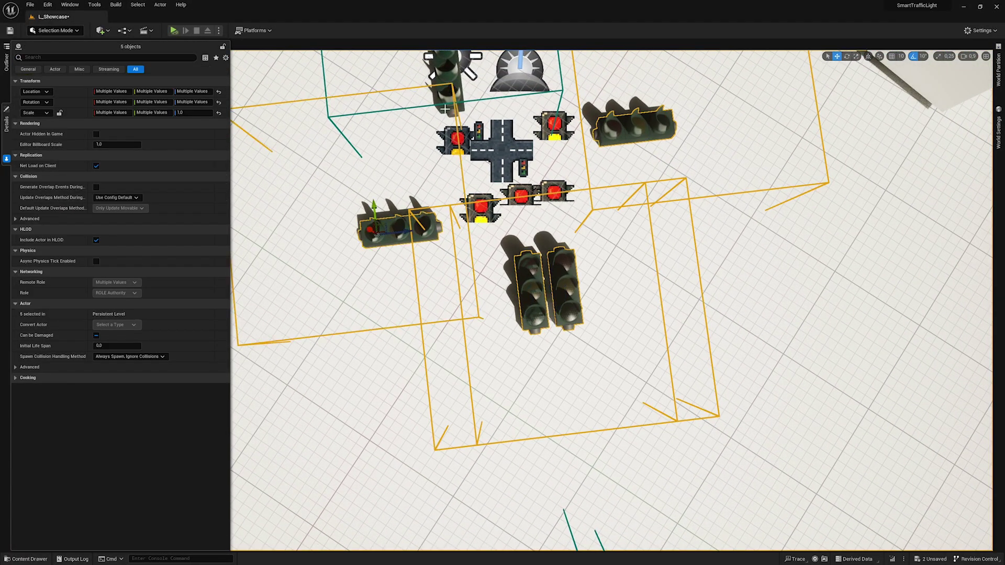
pyautogui.moveTo(409, 206); pyautogui.dragTo(488, 183, button='middle')
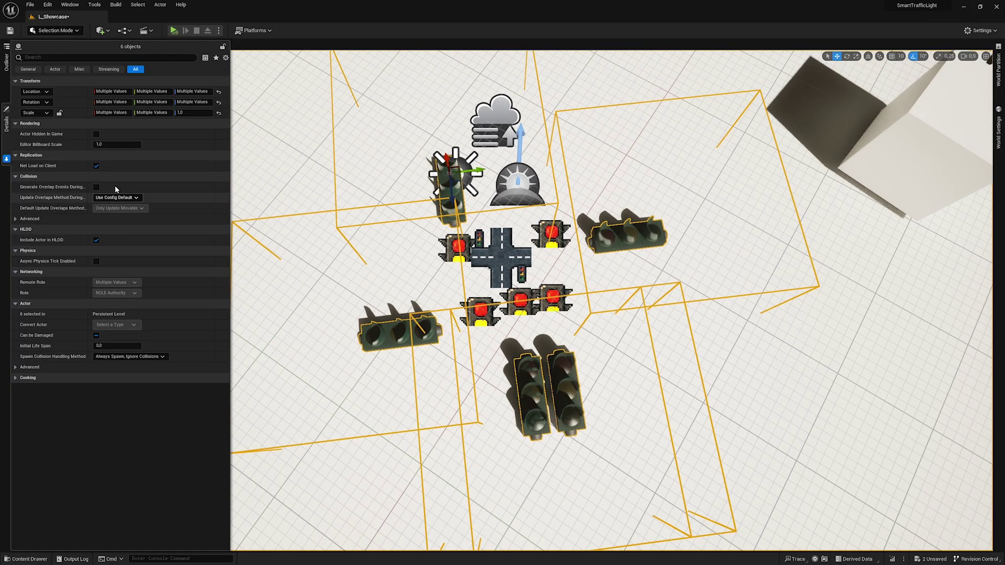
pyautogui.click(488, 183)
# Select only the five traffic lights of the intersection together and set their Country Handle row name to DE.
pyautogui.click(449, 191)
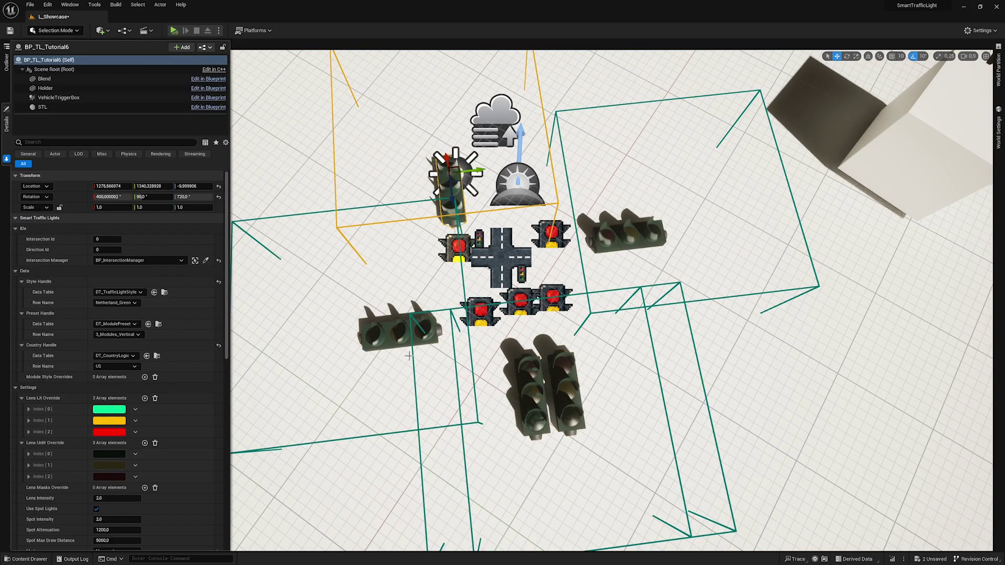
pyautogui.keyDown('ctrl'); pyautogui.click(398, 331); pyautogui.keyUp('ctrl')
pyautogui.keyDown('ctrl'); pyautogui.click(536, 381); pyautogui.keyUp('ctrl')
pyautogui.keyDown('ctrl'); pyautogui.click(565, 385); pyautogui.keyUp('ctrl')
pyautogui.keyDown('ctrl'); pyautogui.click(609, 236); pyautogui.keyUp('ctrl')
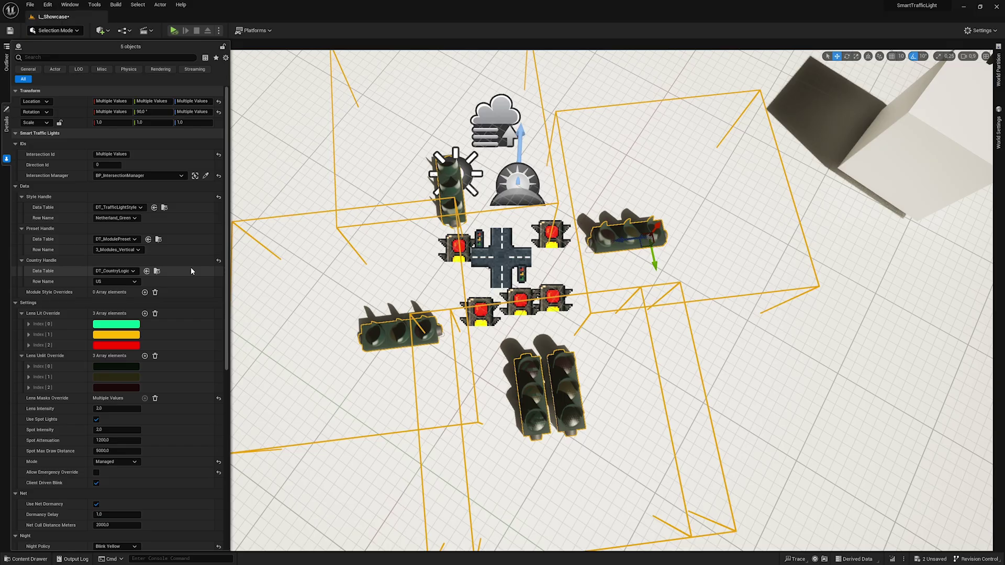
pyautogui.click(112, 281)
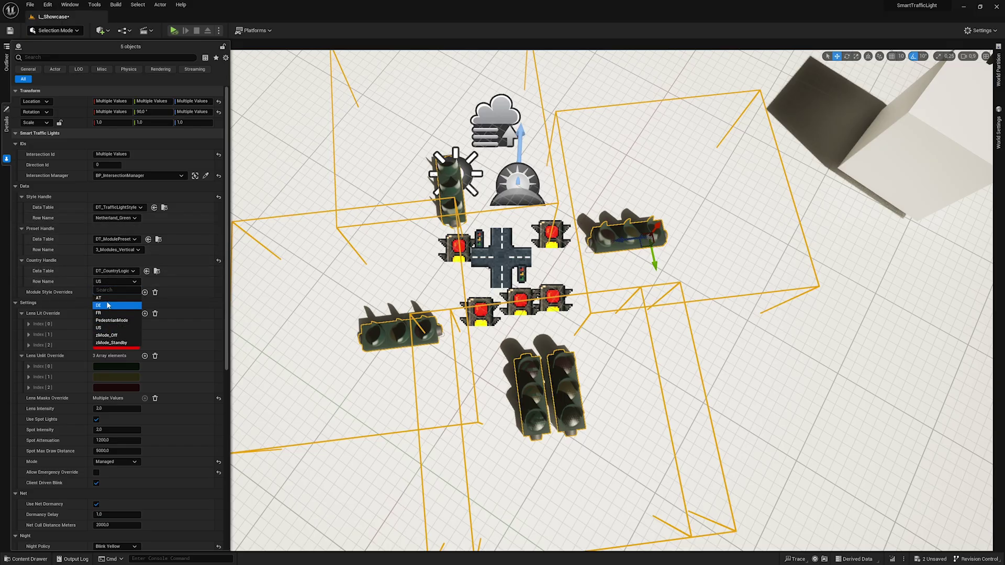
pyautogui.click(108, 306)
# Simulate the level and watch from above how the five lights run through the cycle with the DE country logic.
pyautogui.hotkey('alt', 'p')
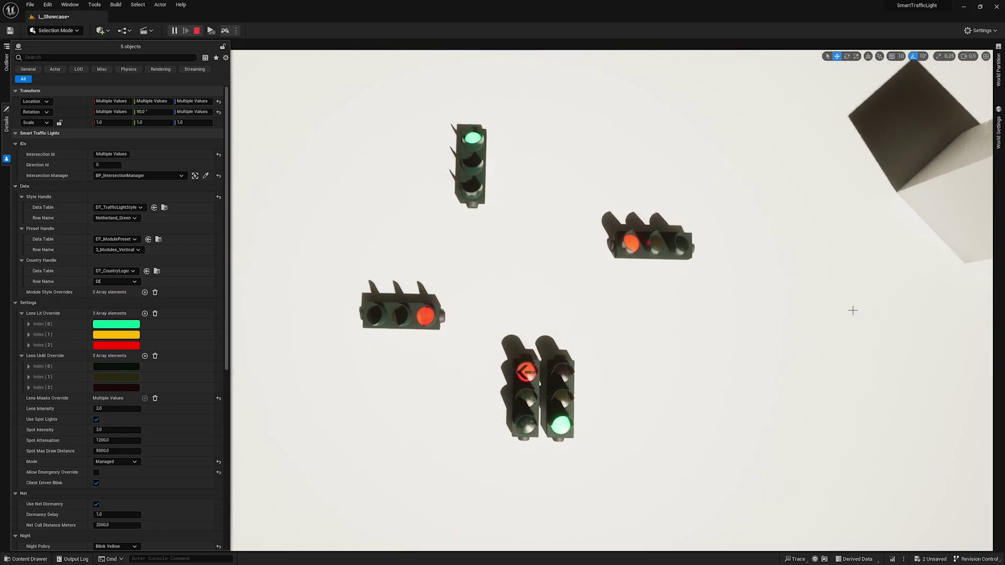
pyautogui.moveTo(865, 314); pyautogui.dragTo(870, 317, button='right')
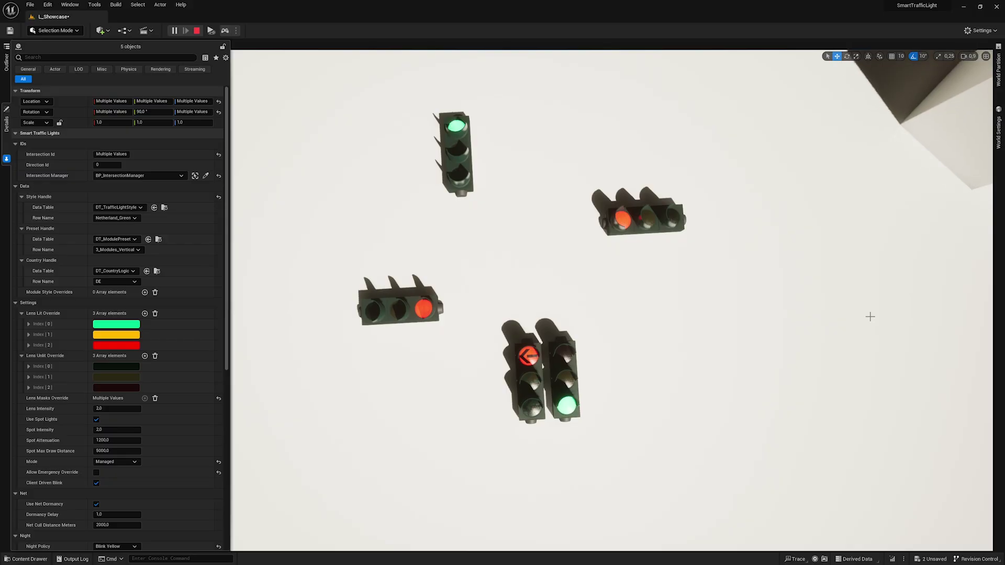